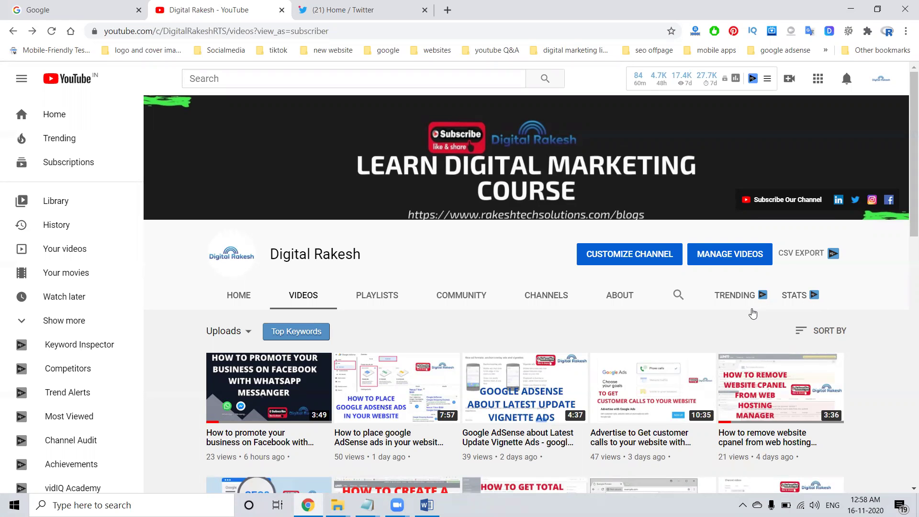
Open Media Studio from the Twitter home page in a new browser tab and switch to it
{"action": "left_click", "coordinate": [356, 8]}
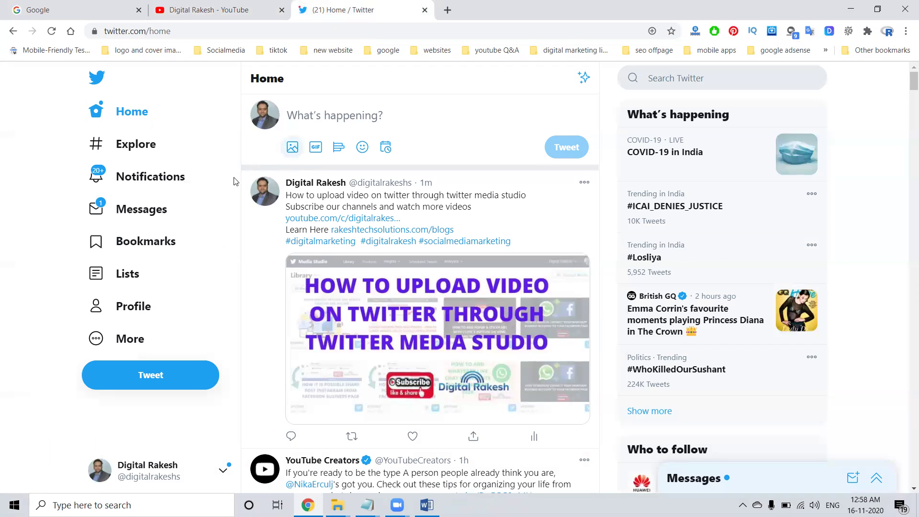
{"action": "left_click", "coordinate": [129, 338]}
{"action": "right_click", "coordinate": [141, 251]}
{"action": "left_click", "coordinate": [159, 256]}
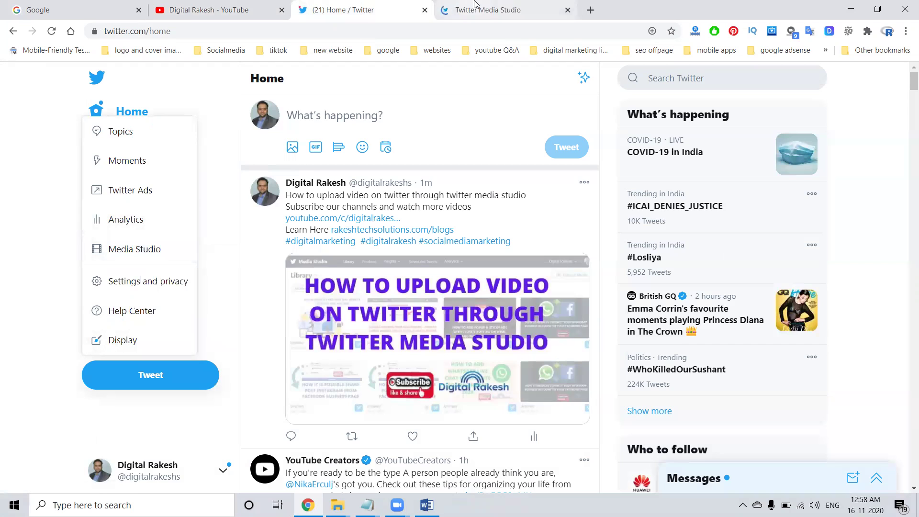
{"action": "left_click", "coordinate": [476, 4]}
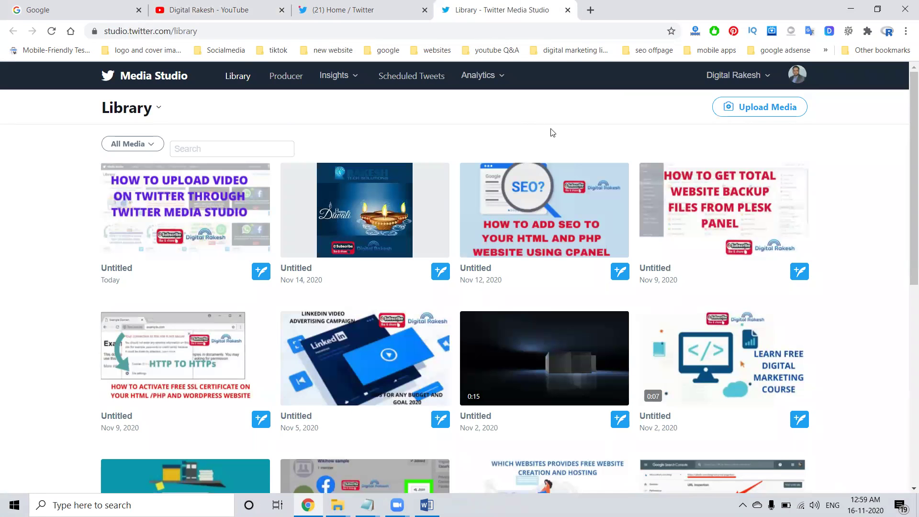
View the media upload file picker without choosing a file, and start a tweet from the library's Aug 10, 2020 Google Analytics image
{"action": "left_click", "coordinate": [781, 108]}
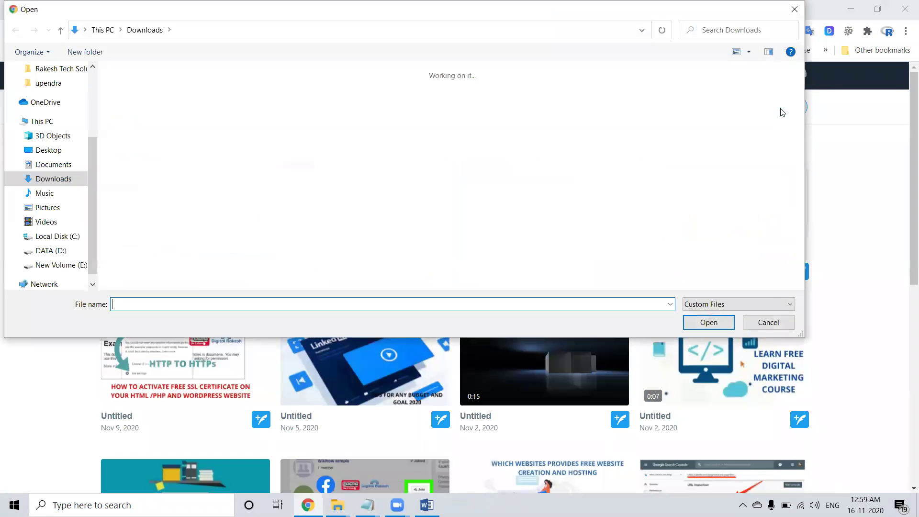
{"action": "left_click", "coordinate": [769, 323]}
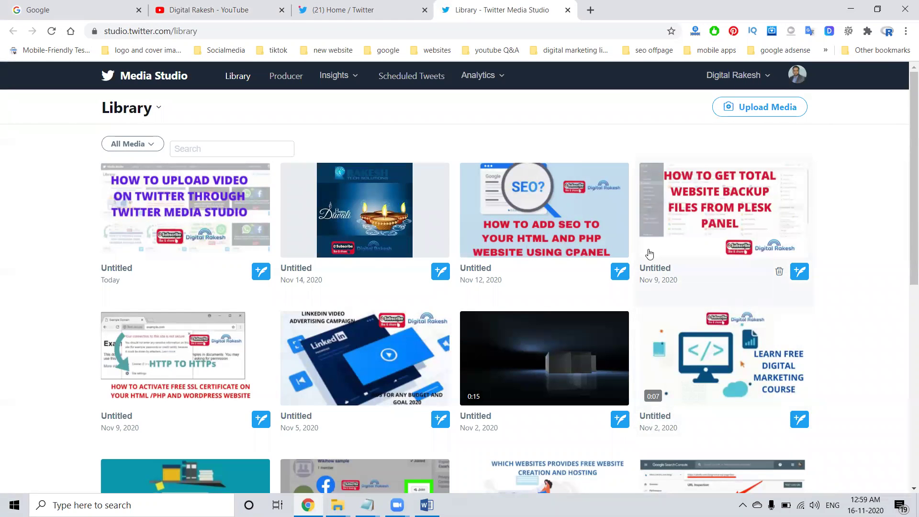
{"action": "scroll", "coordinate": [650, 254], "scroll_direction": "down", "scroll_amount": 13}
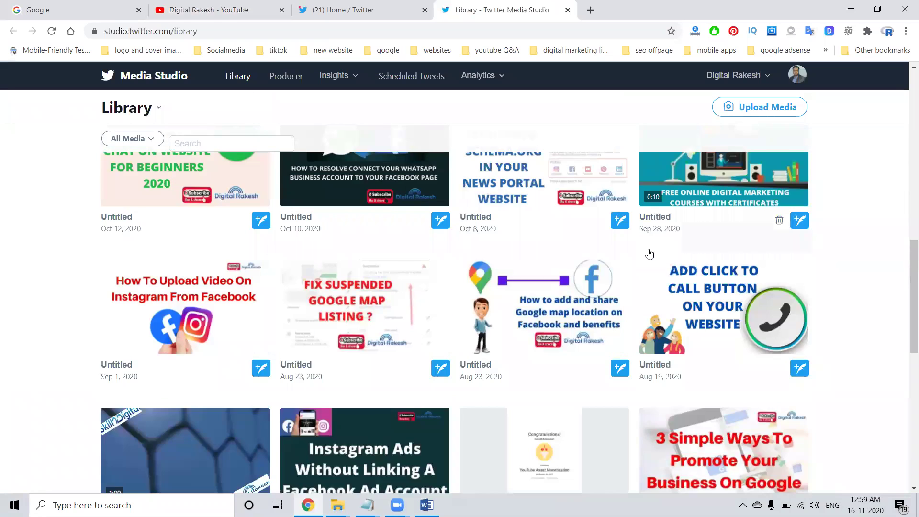
{"action": "scroll", "coordinate": [650, 254], "scroll_direction": "down", "scroll_amount": 8}
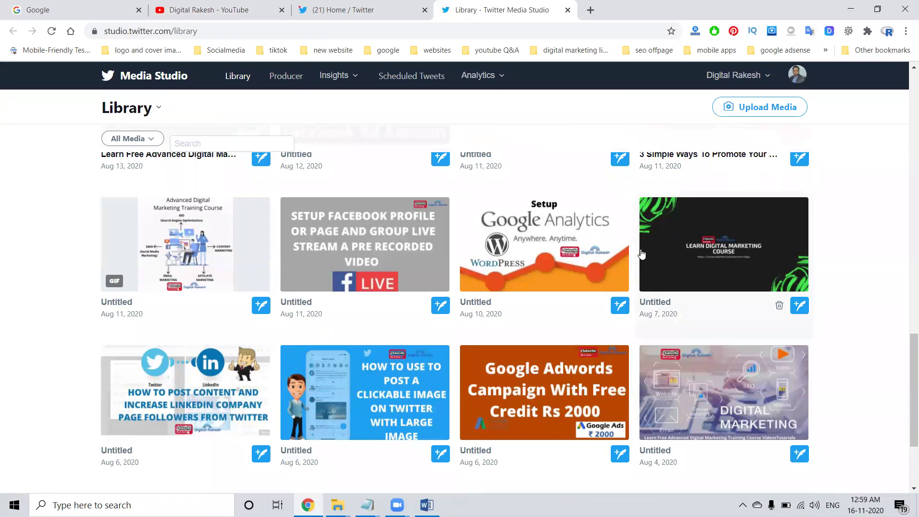
{"action": "left_click", "coordinate": [619, 307]}
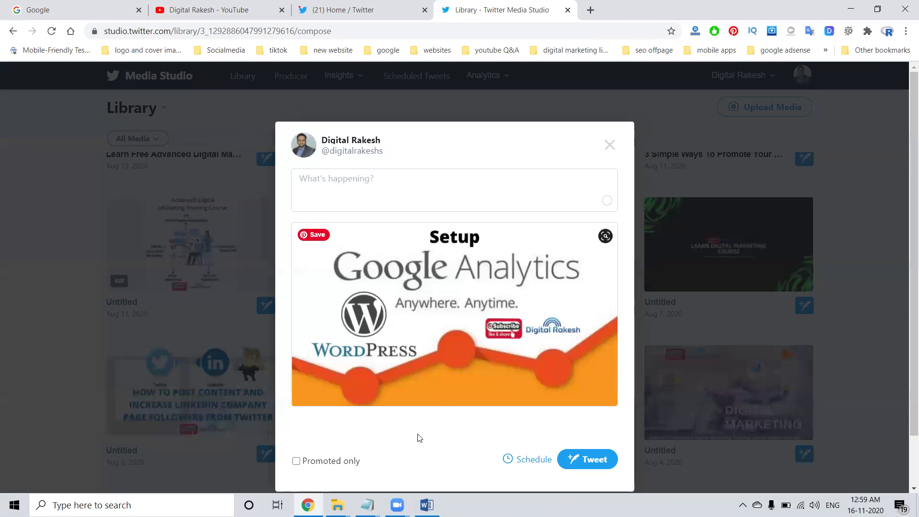
In the Word document "smo content", copy the second promotional text block from "Learn Free Advanced Digital Marketing" through "#videomarketing"
{"action": "key", "text": "alt+Tab"}
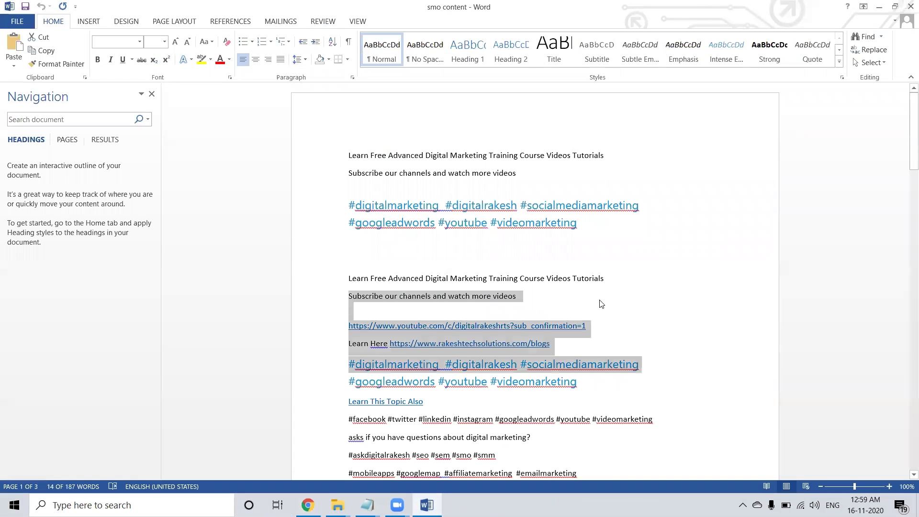
{"action": "left_click", "coordinate": [601, 304]}
{"action": "left_click_drag", "start_coordinate": [632, 372], "coordinate": [349, 278]}
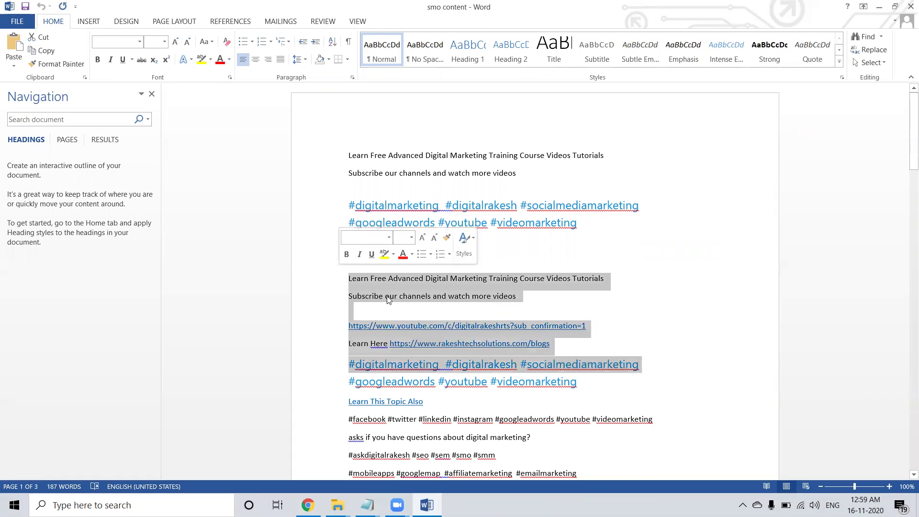
{"action": "left_click_drag", "start_coordinate": [582, 381], "coordinate": [344, 279]}
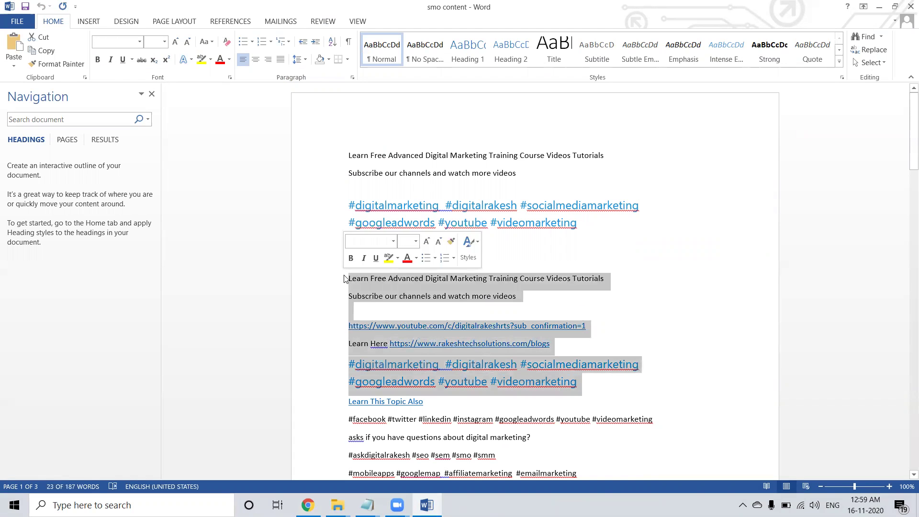
{"action": "key", "text": "ctrl+c"}
Back in Media Studio, paste the copied text into the Google Analytics image tweet and publish it without the promoted-only option
{"action": "key", "text": "alt+Tab"}
{"action": "left_click", "coordinate": [402, 204]}
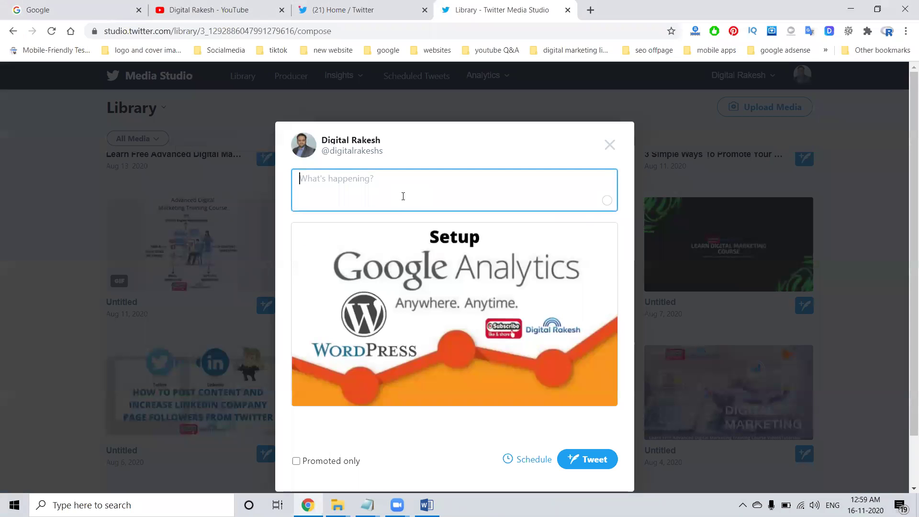
{"action": "key", "text": "ctrl+v"}
{"action": "scroll", "coordinate": [337, 423], "scroll_direction": "down", "scroll_amount": 2}
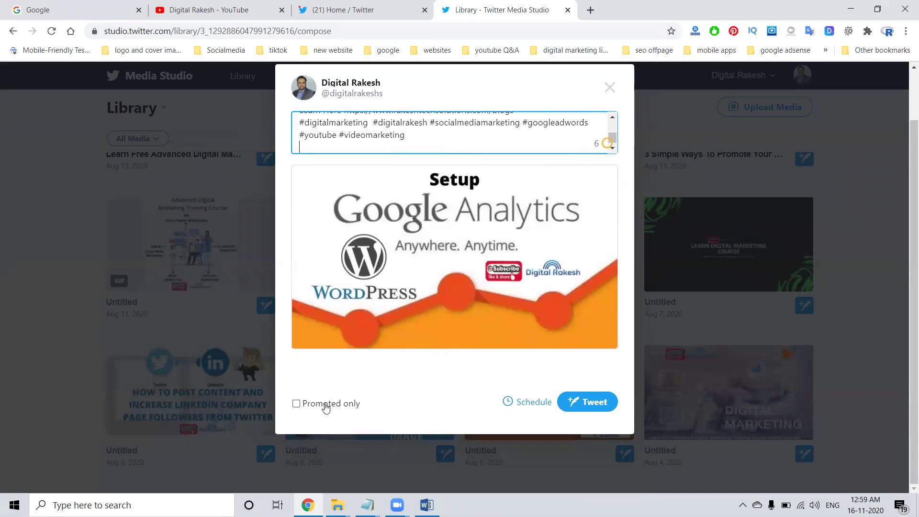
{"action": "left_click", "coordinate": [594, 409]}
Open the Twitter profile page and view the newly published Google Analytics tweet
{"action": "left_click", "coordinate": [383, 9]}
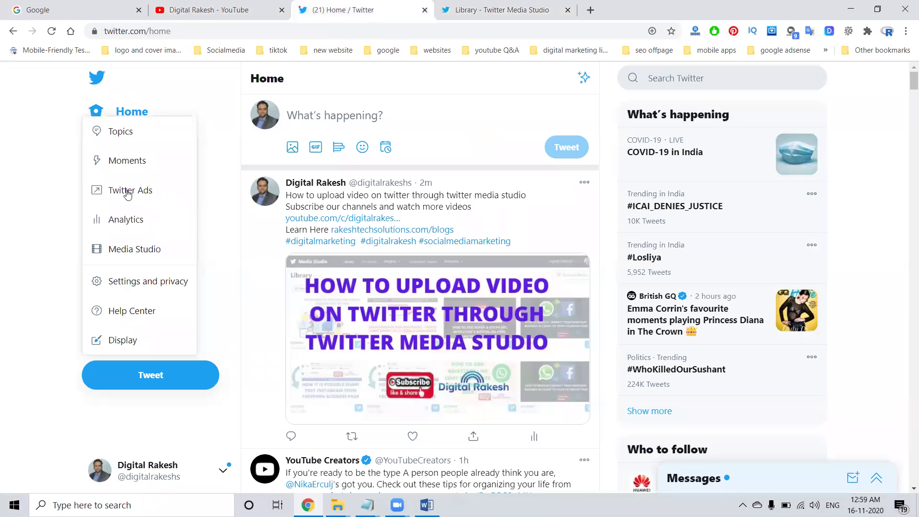
{"action": "left_click", "coordinate": [41, 180]}
{"action": "left_click", "coordinate": [136, 303]}
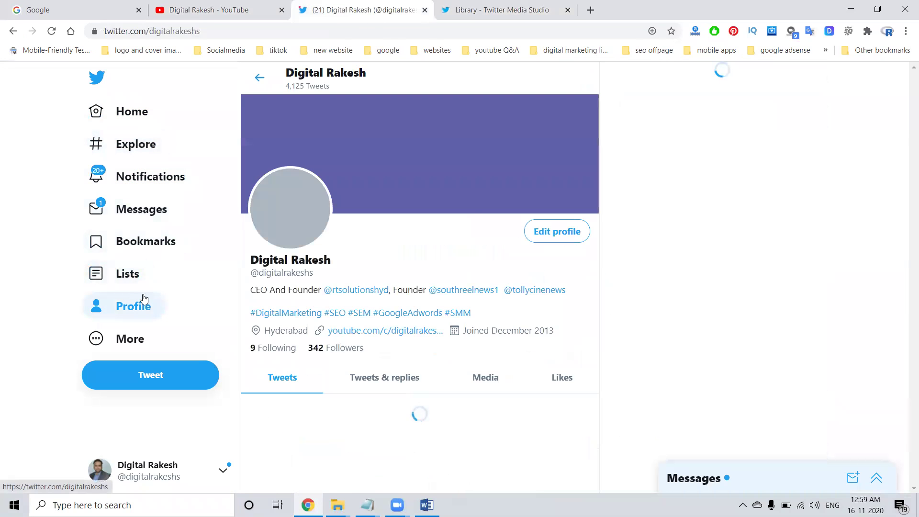
{"action": "scroll", "coordinate": [424, 273], "scroll_direction": "down", "scroll_amount": 6}
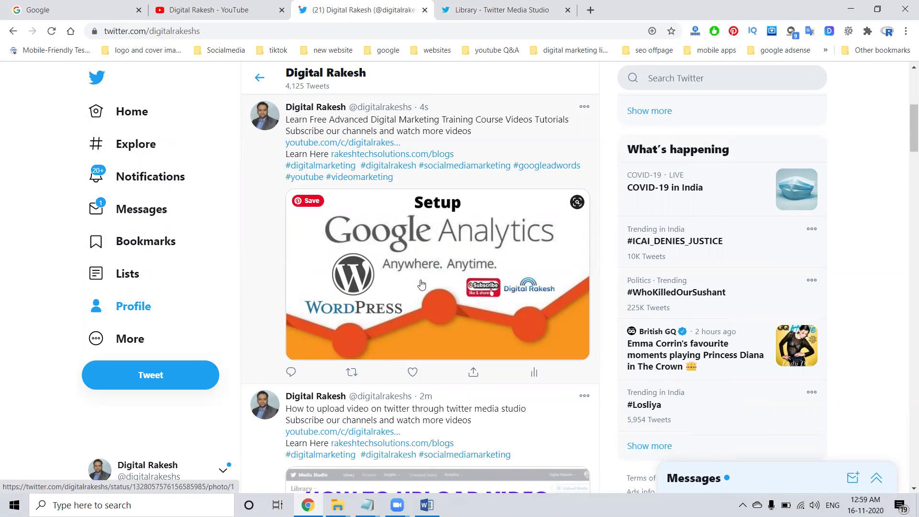
Compare the published tweet on the profile with the source image in Media Studio, and look back through the library's newer media
{"action": "left_click", "coordinate": [472, 10]}
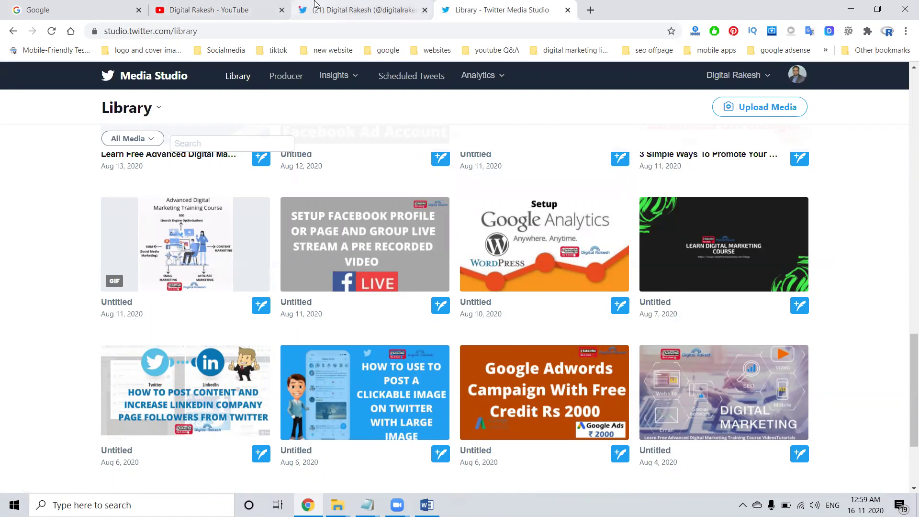
{"action": "left_click", "coordinate": [364, 10]}
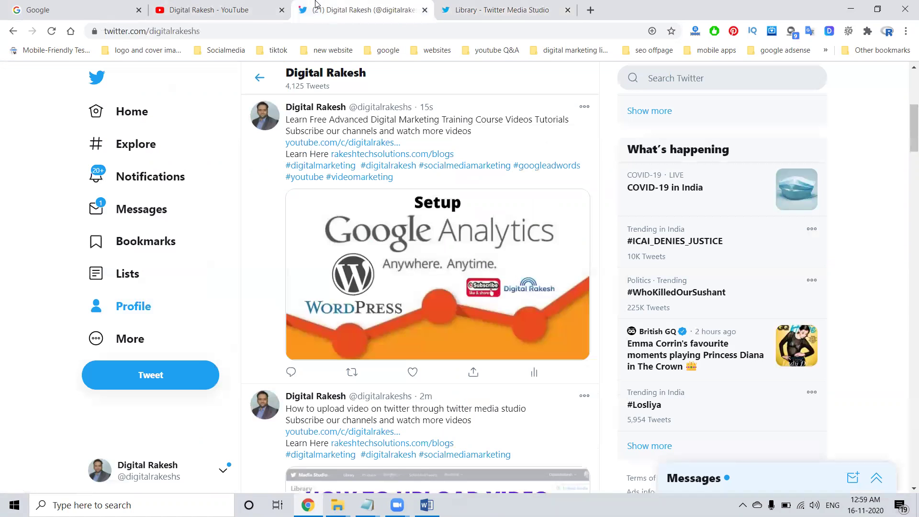
{"action": "left_click", "coordinate": [467, 10]}
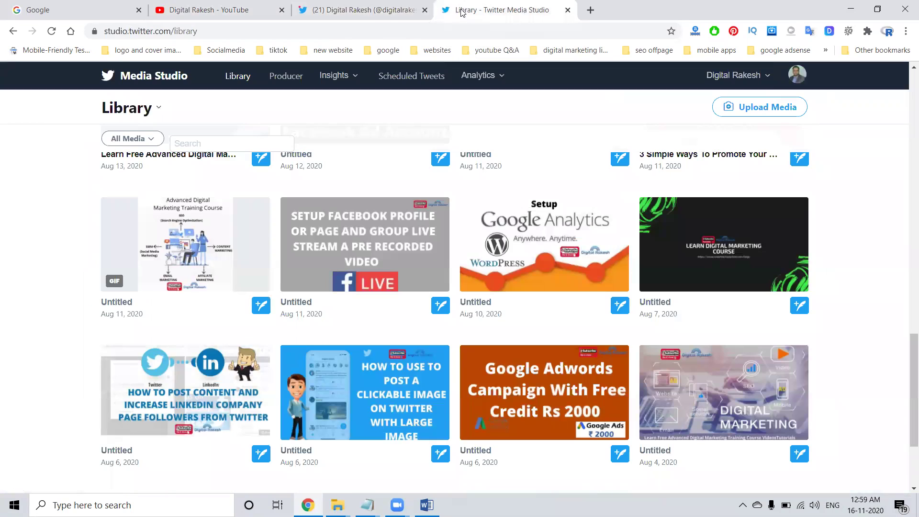
{"action": "scroll", "coordinate": [361, 192], "scroll_direction": "up", "scroll_amount": 9}
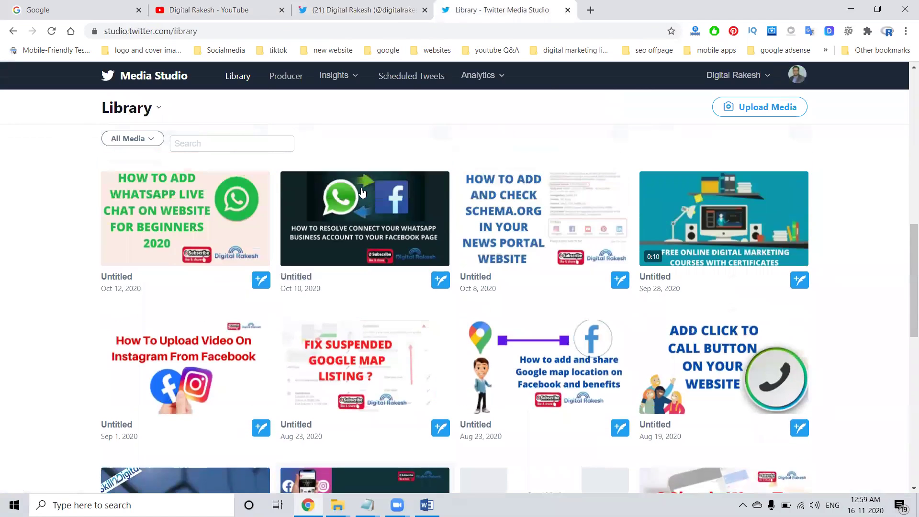
{"action": "scroll", "coordinate": [361, 192], "scroll_direction": "up", "scroll_amount": 2}
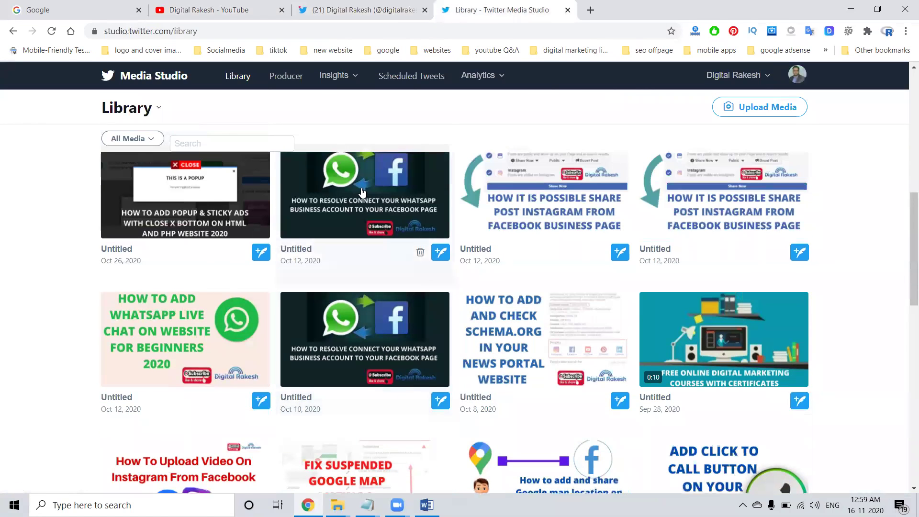
{"action": "scroll", "coordinate": [363, 192], "scroll_direction": "up", "scroll_amount": 5}
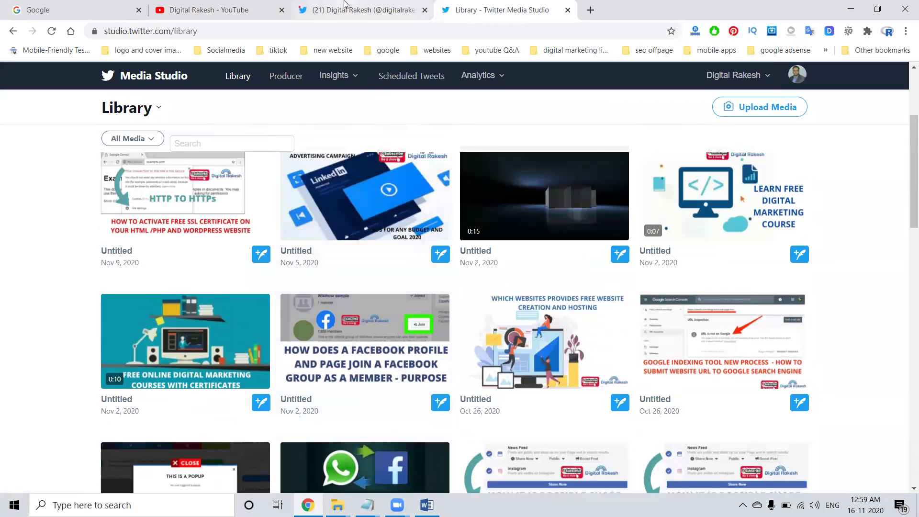
Go to the Twitter home timeline and examine Apple's promoted iPhone 12 Studio post
{"action": "left_click", "coordinate": [359, 10]}
{"action": "left_click", "coordinate": [133, 111]}
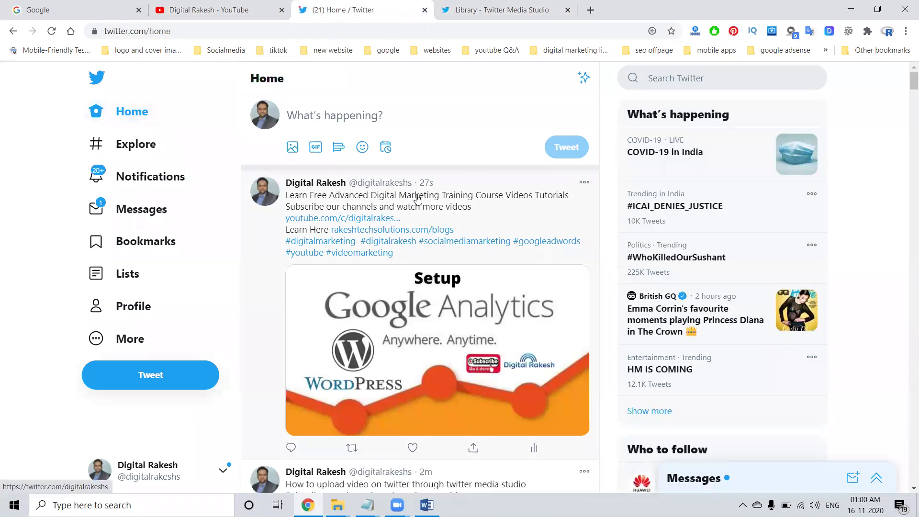
{"action": "scroll", "coordinate": [418, 201], "scroll_direction": "down", "scroll_amount": 15}
{"action": "scroll", "coordinate": [418, 201], "scroll_direction": "down", "scroll_amount": 15}
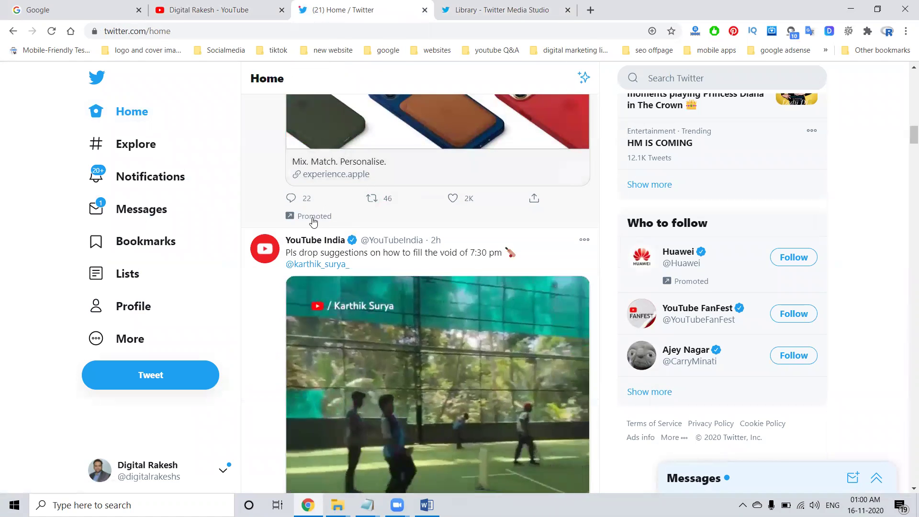
{"action": "scroll", "coordinate": [327, 220], "scroll_direction": "up", "scroll_amount": 1}
{"action": "scroll", "coordinate": [327, 221], "scroll_direction": "up", "scroll_amount": 4}
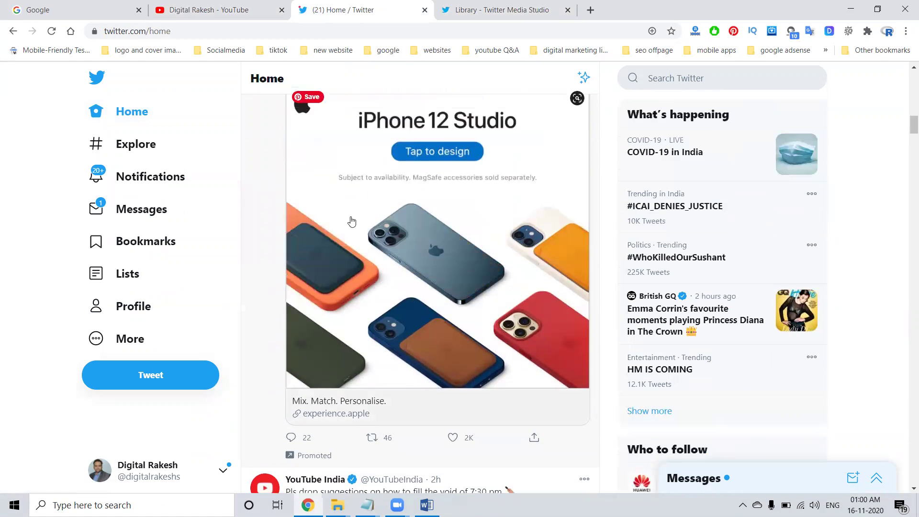
{"action": "scroll", "coordinate": [414, 164], "scroll_direction": "up", "scroll_amount": 3}
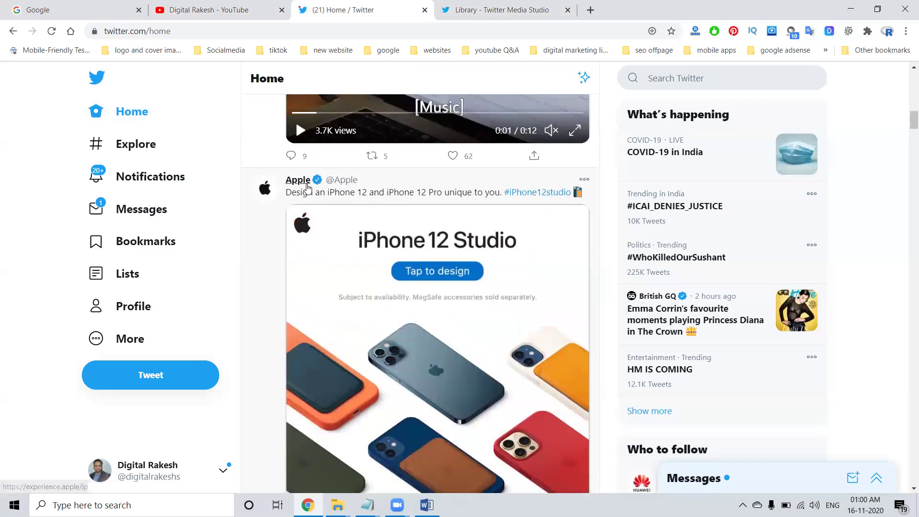
{"action": "scroll", "coordinate": [392, 244], "scroll_direction": "down", "scroll_amount": 1}
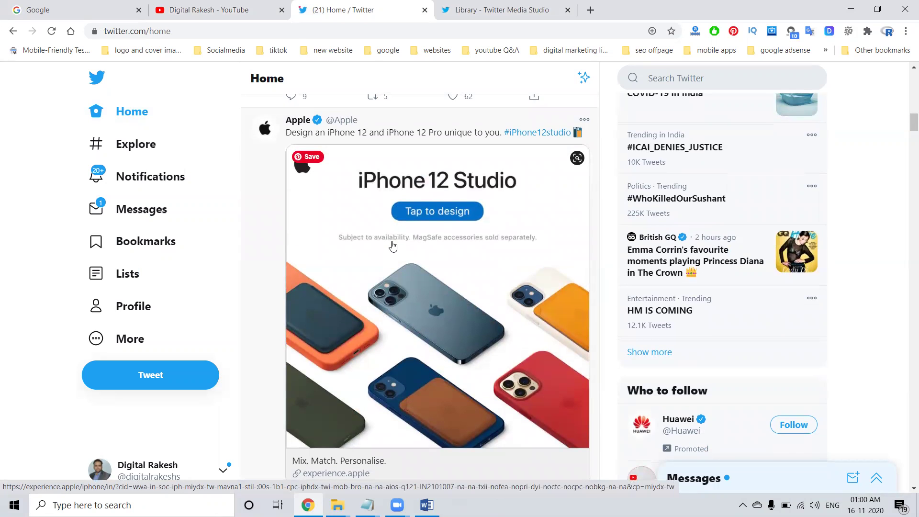
Look further through the home timeline and examine Huawei's promoted video post
{"action": "scroll", "coordinate": [393, 246], "scroll_direction": "down", "scroll_amount": 2}
{"action": "scroll", "coordinate": [391, 243], "scroll_direction": "down", "scroll_amount": 6}
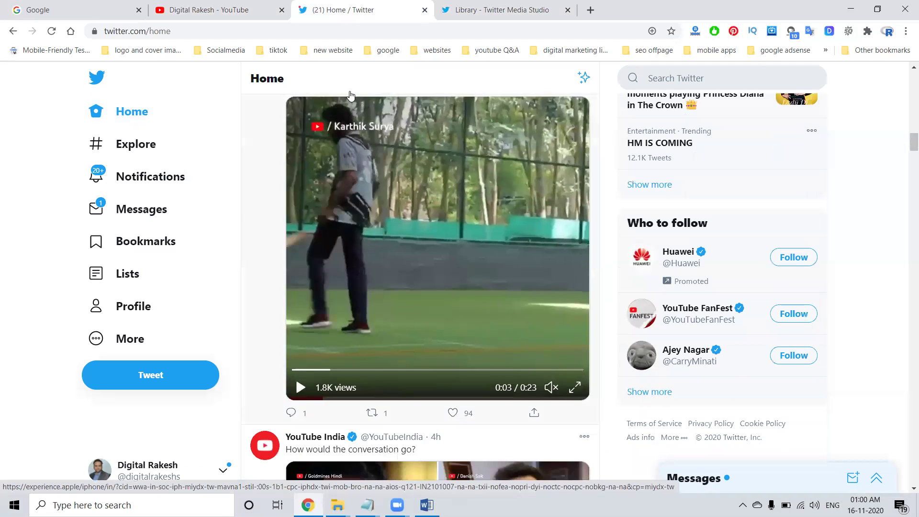
{"action": "scroll", "coordinate": [331, 143], "scroll_direction": "up", "scroll_amount": 2}
{"action": "scroll", "coordinate": [330, 192], "scroll_direction": "down", "scroll_amount": 8}
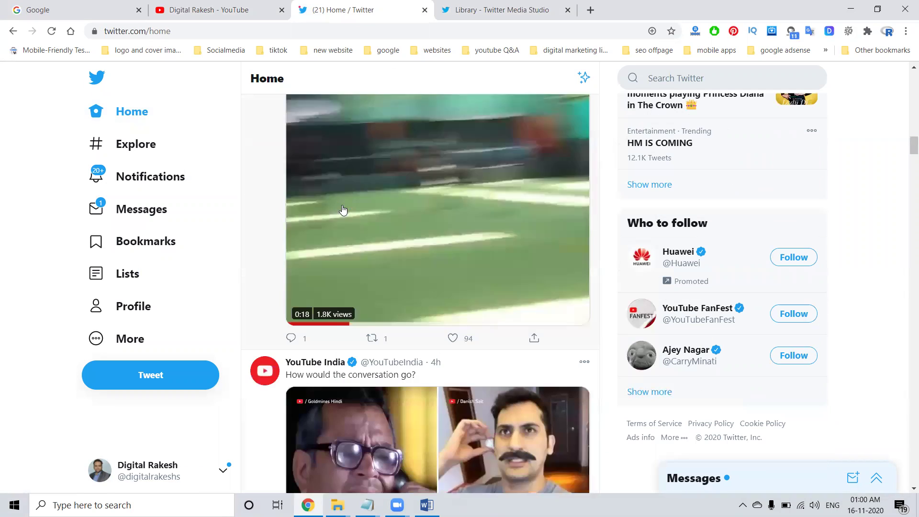
{"action": "scroll", "coordinate": [343, 209], "scroll_direction": "down", "scroll_amount": 15}
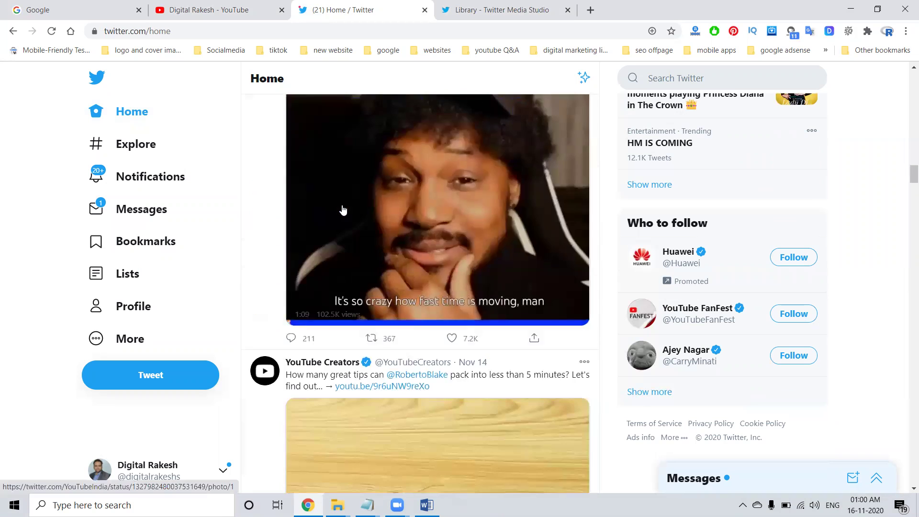
{"action": "scroll", "coordinate": [343, 210], "scroll_direction": "down", "scroll_amount": 14}
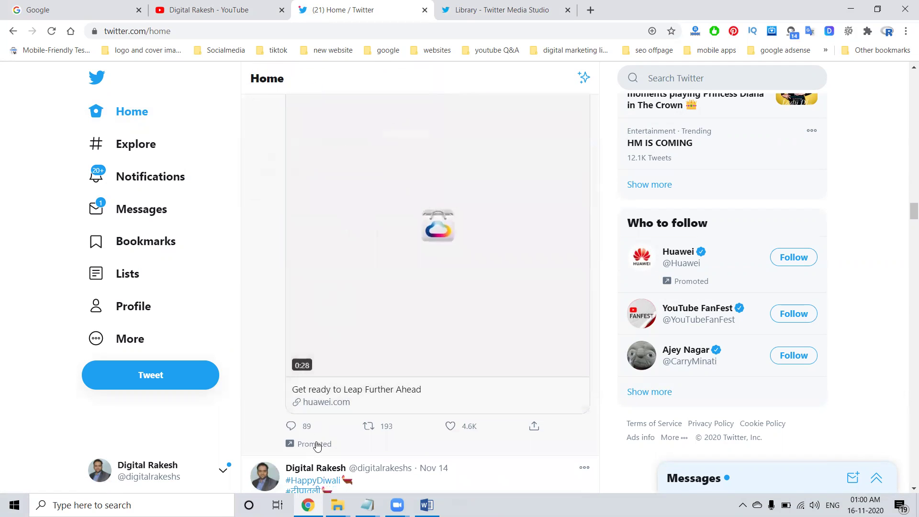
{"action": "scroll", "coordinate": [413, 262], "scroll_direction": "up", "scroll_amount": 1}
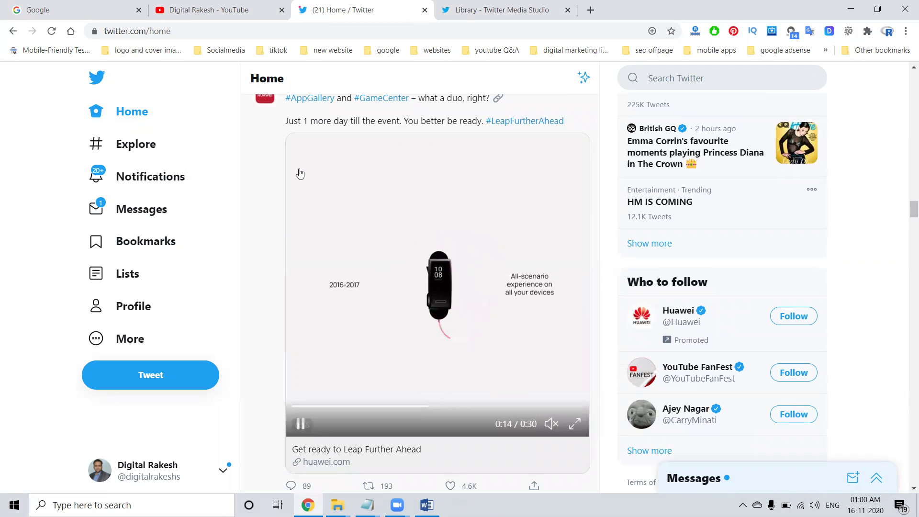
Search Google for "twitter video upload"
{"action": "key", "text": "ctrl+1"}
{"action": "type", "text": "t"}
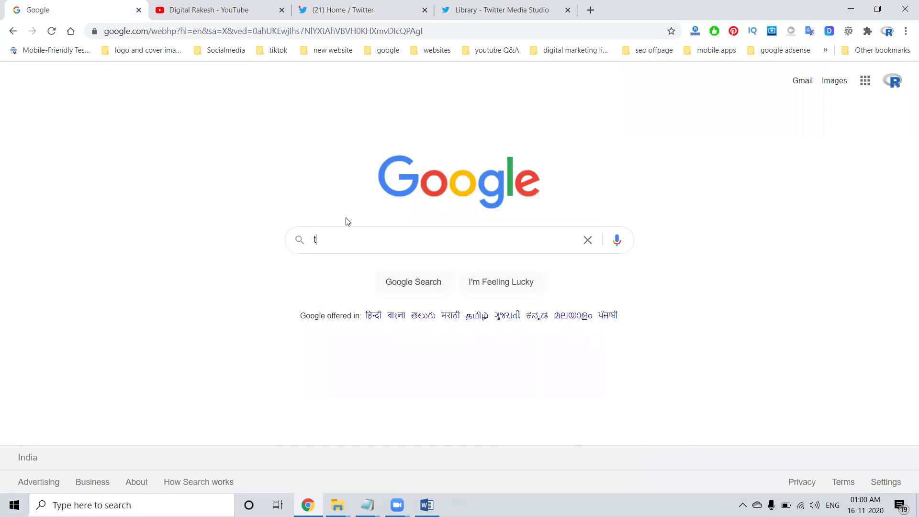
{"action": "type", "text": "witter video"}
{"action": "key", "text": "Down"}
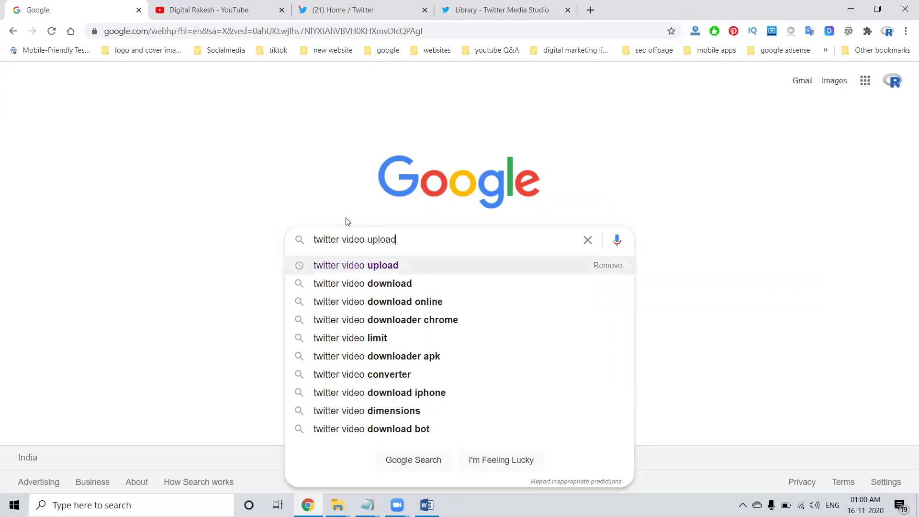
{"action": "key", "text": "Return"}
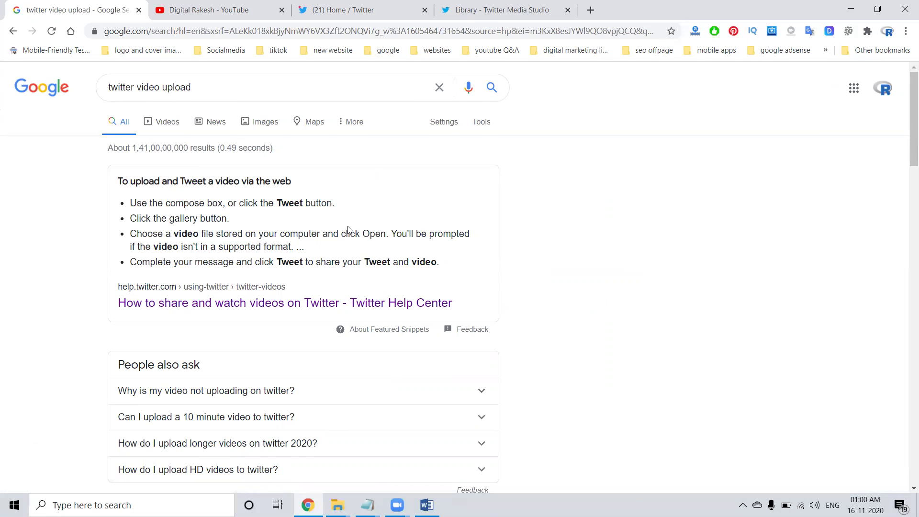
Search Google for "twitter video upload time", read the video length limit, and return to the Google home page
{"action": "scroll", "coordinate": [348, 230], "scroll_direction": "down", "scroll_amount": 2}
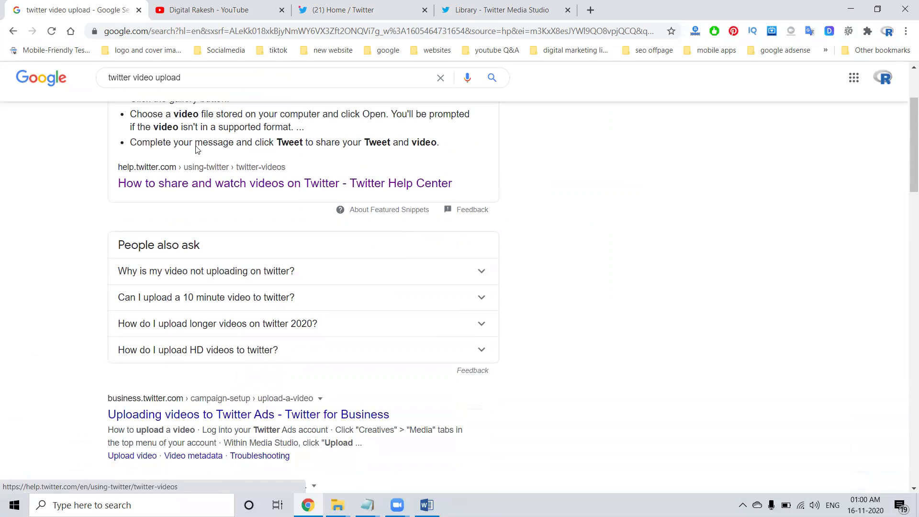
{"action": "left_click", "coordinate": [205, 78]}
{"action": "type", "text": "t"}
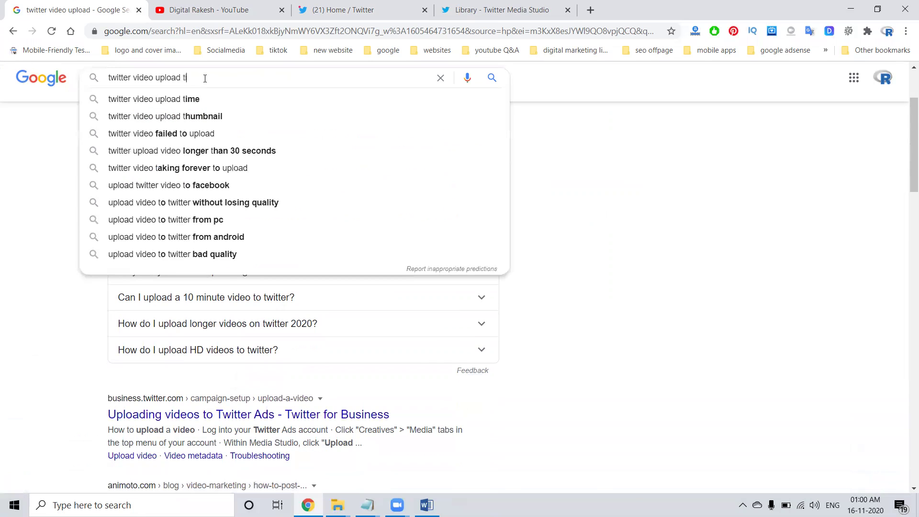
{"action": "type", "text": "ime"}
{"action": "key", "text": "Return"}
{"action": "left_click_drag", "start_coordinate": [122, 185], "coordinate": [363, 189]}
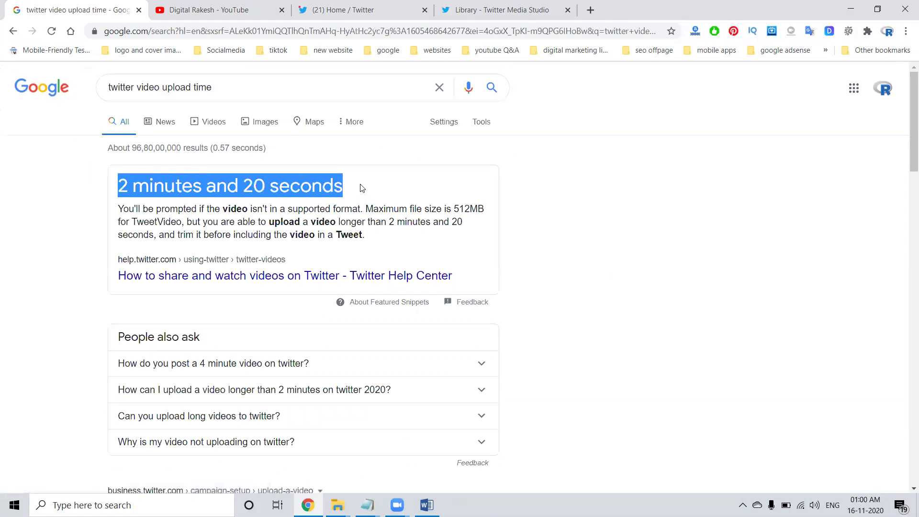
{"action": "left_click", "coordinate": [22, 93]}
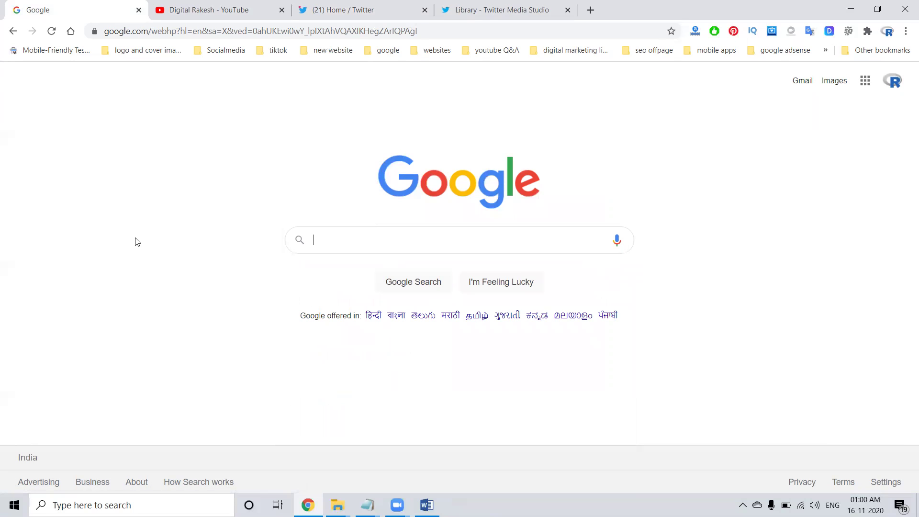
Show where Media Studio is listed in Twitter's additional options, and view the Live broadcasts in Media Studio's Producer section
{"action": "left_click", "coordinate": [464, 7]}
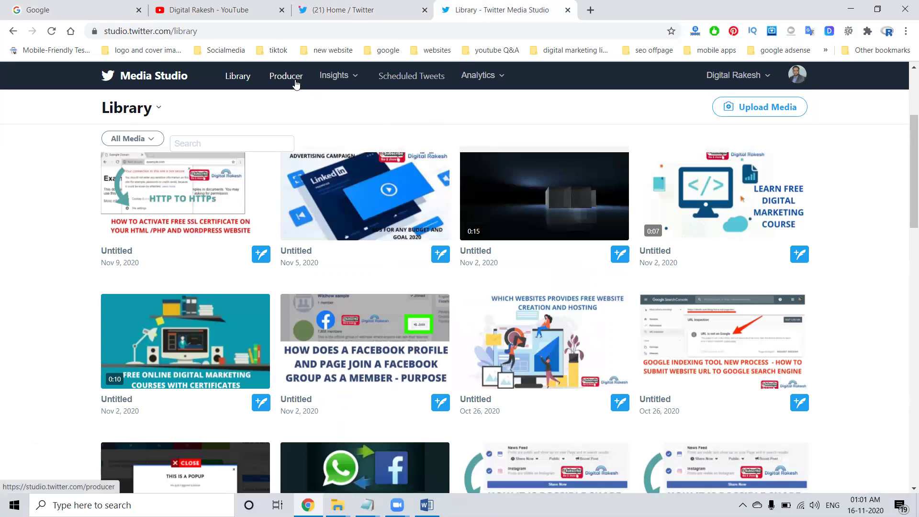
{"action": "left_click", "coordinate": [343, 10]}
{"action": "left_click", "coordinate": [127, 337]}
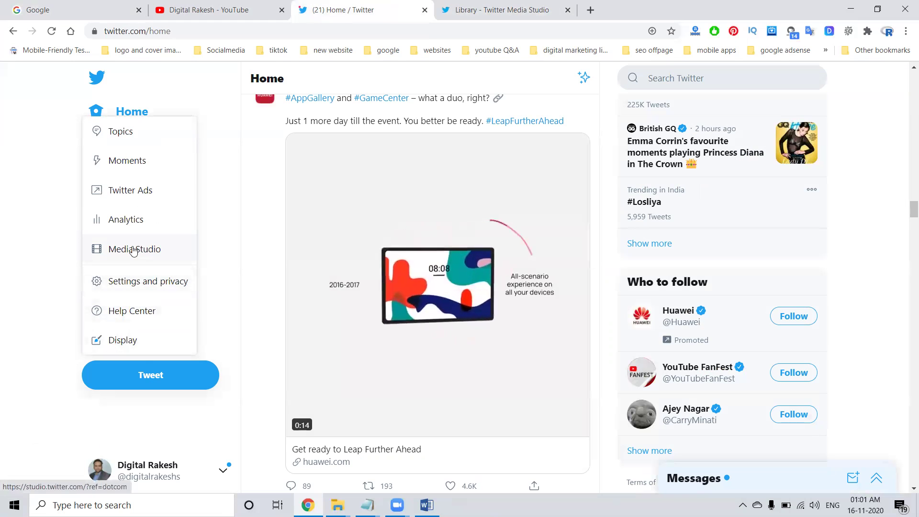
{"action": "left_click", "coordinate": [508, 4]}
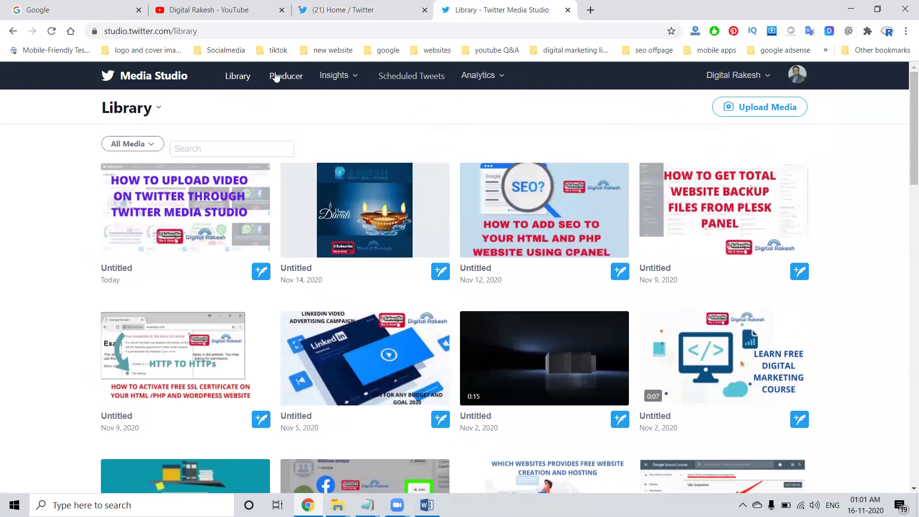
{"action": "left_click", "coordinate": [277, 76]}
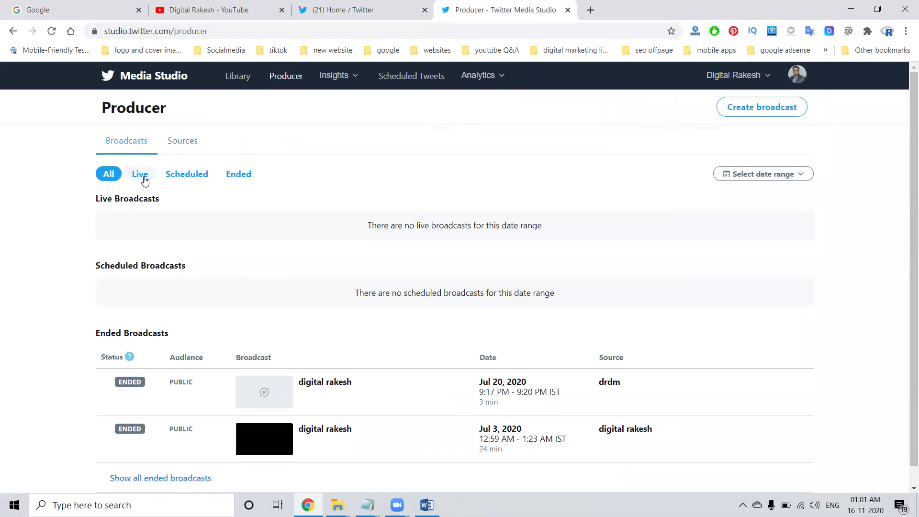
{"action": "left_click", "coordinate": [141, 177]}
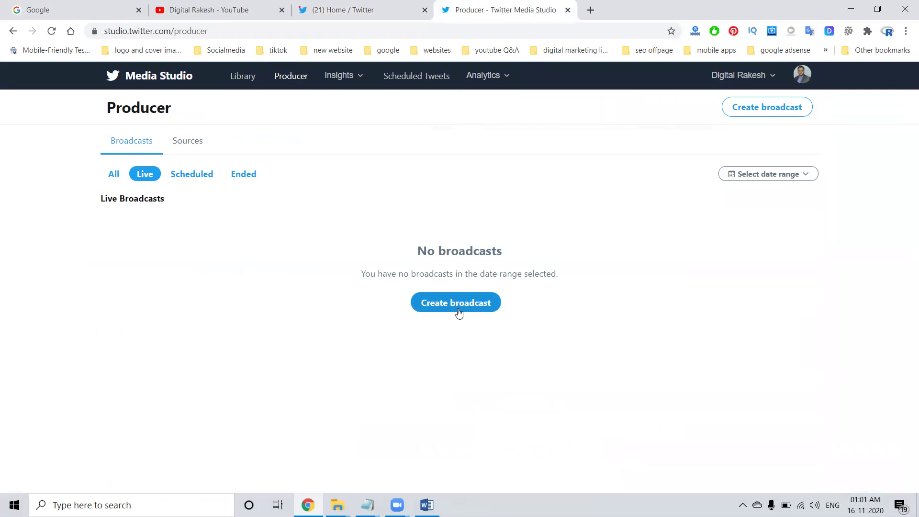
Look through the Twitter home timeline for promoted posts and short videos from brands such as OPPO and YouTube
{"action": "left_click", "coordinate": [388, 8]}
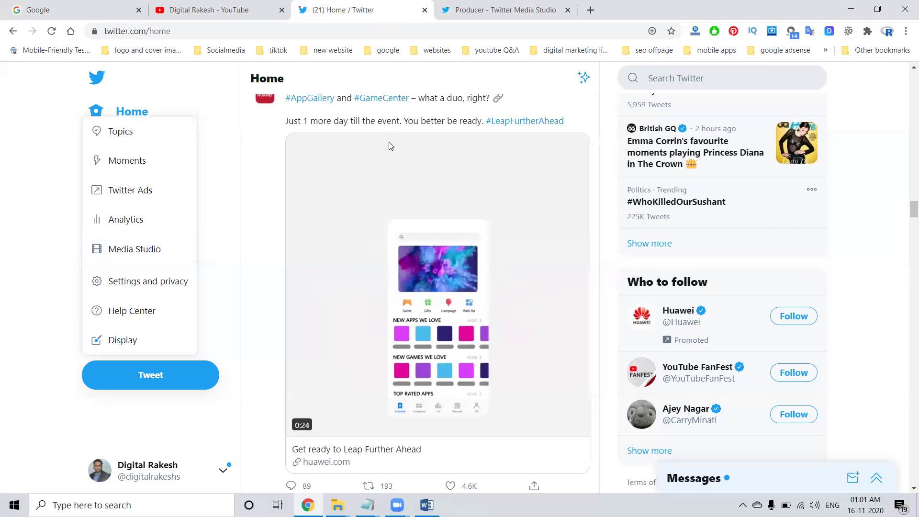
{"action": "scroll", "coordinate": [349, 146], "scroll_direction": "down", "scroll_amount": 20}
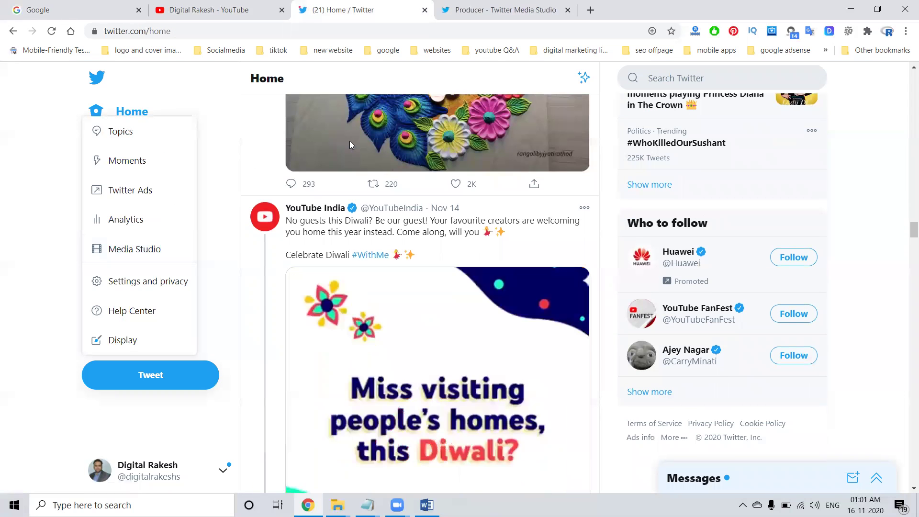
{"action": "scroll", "coordinate": [350, 145], "scroll_direction": "down", "scroll_amount": 20}
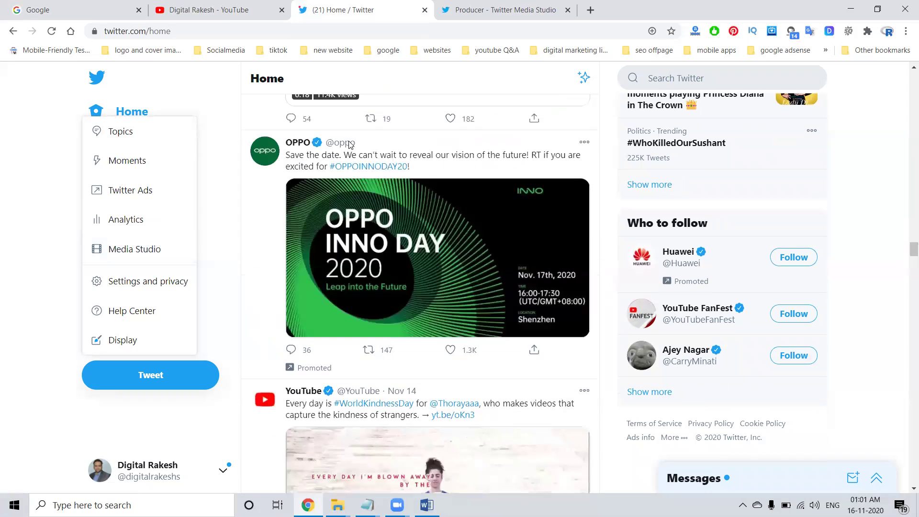
{"action": "scroll", "coordinate": [350, 145], "scroll_direction": "down", "scroll_amount": 5}
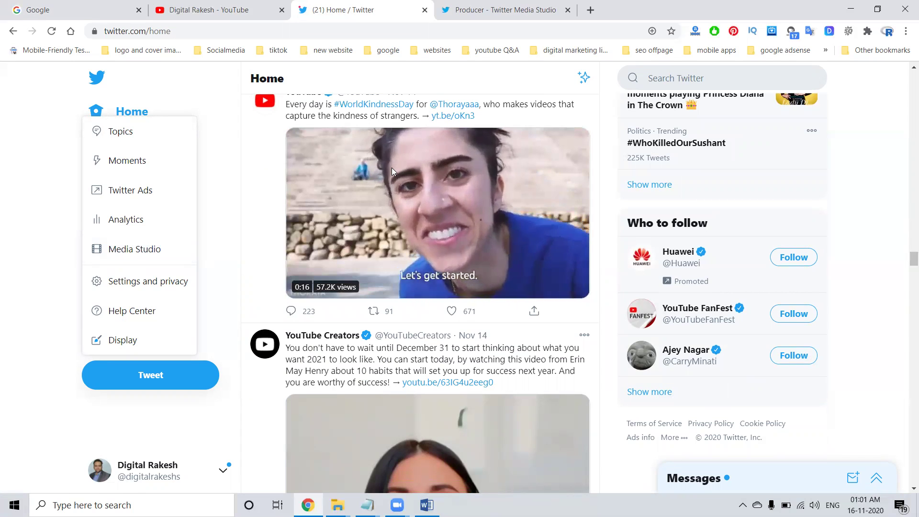
{"action": "scroll", "coordinate": [392, 168], "scroll_direction": "down", "scroll_amount": 5}
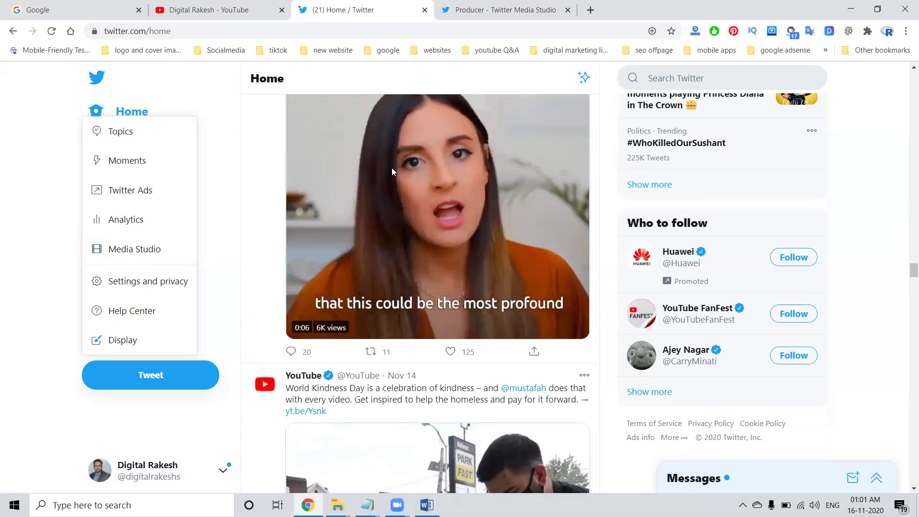
{"action": "left_click", "coordinate": [15, 106]}
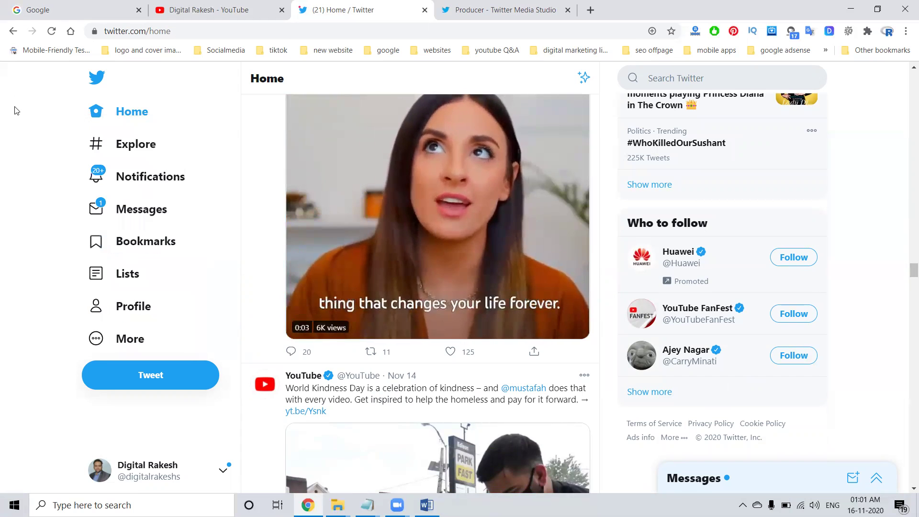
Return to the Media Studio library, and point out the Media Studio entry among Twitter's additional options once more
{"action": "left_click", "coordinate": [497, 5]}
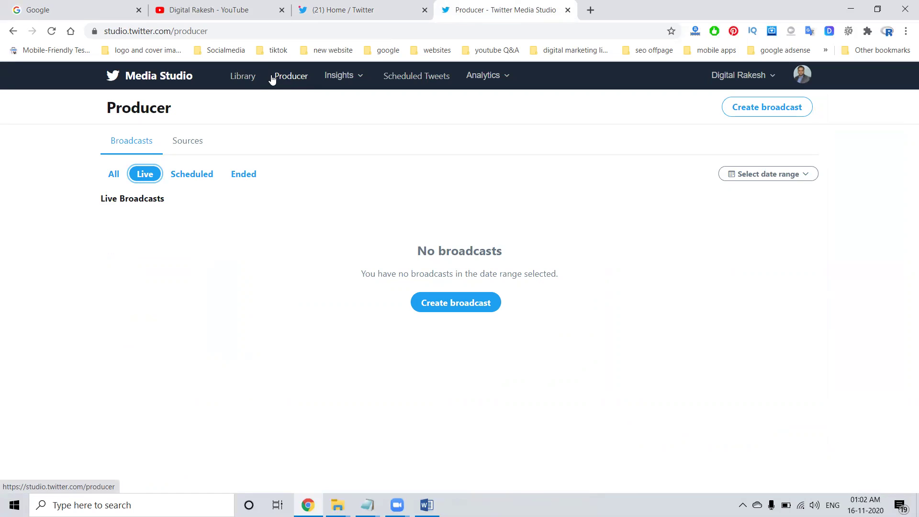
{"action": "left_click", "coordinate": [254, 78]}
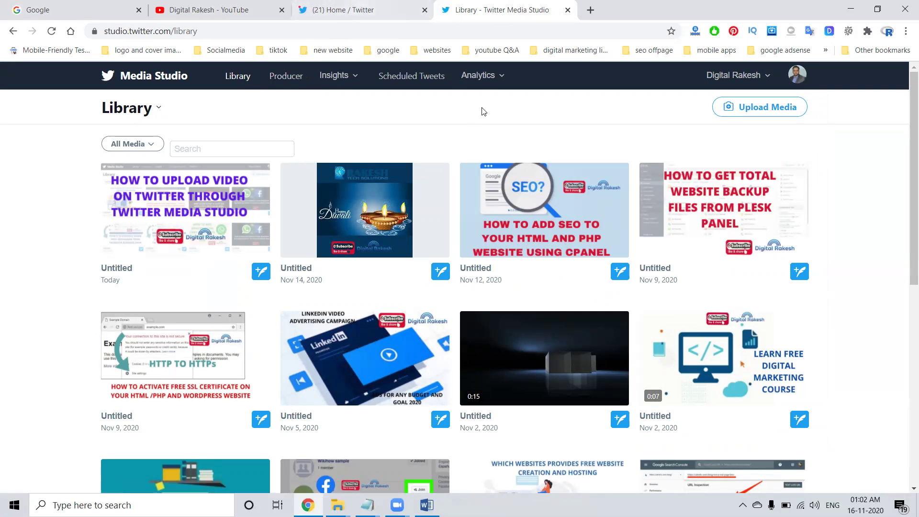
{"action": "left_click", "coordinate": [325, 6]}
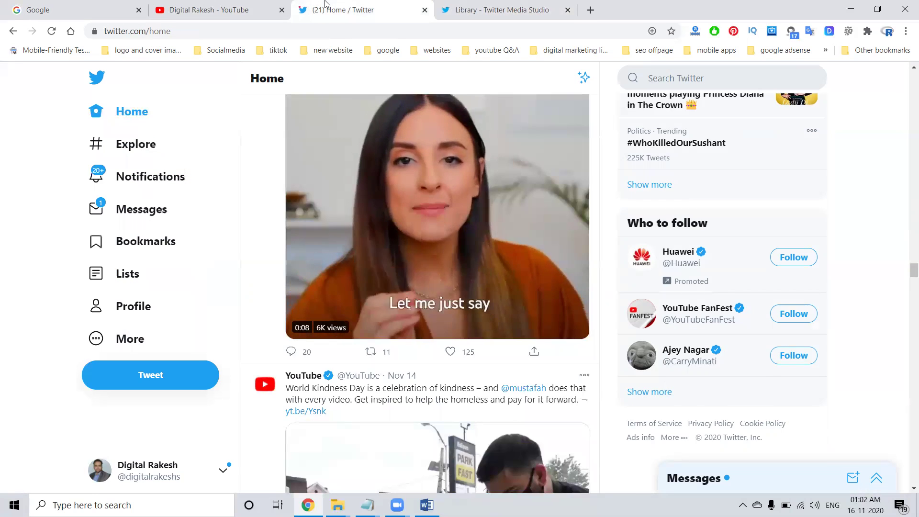
{"action": "left_click", "coordinate": [124, 337]}
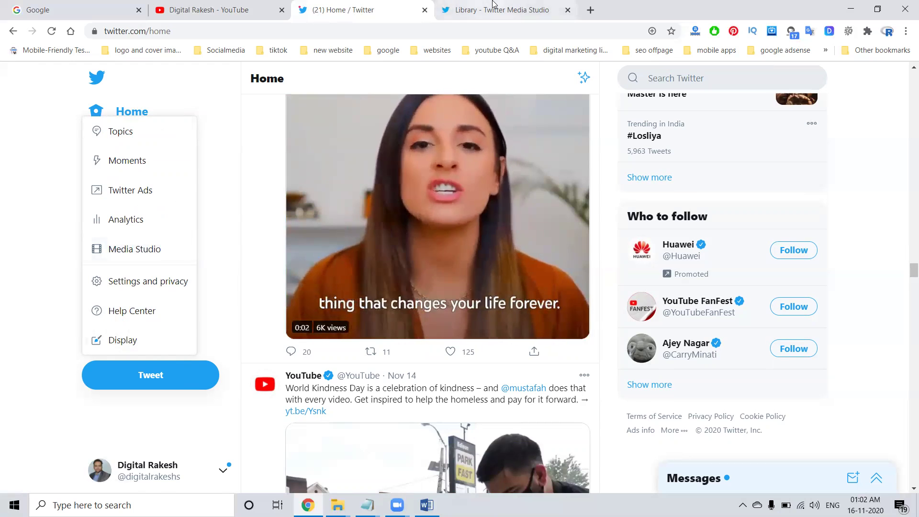
{"action": "left_click", "coordinate": [494, 7]}
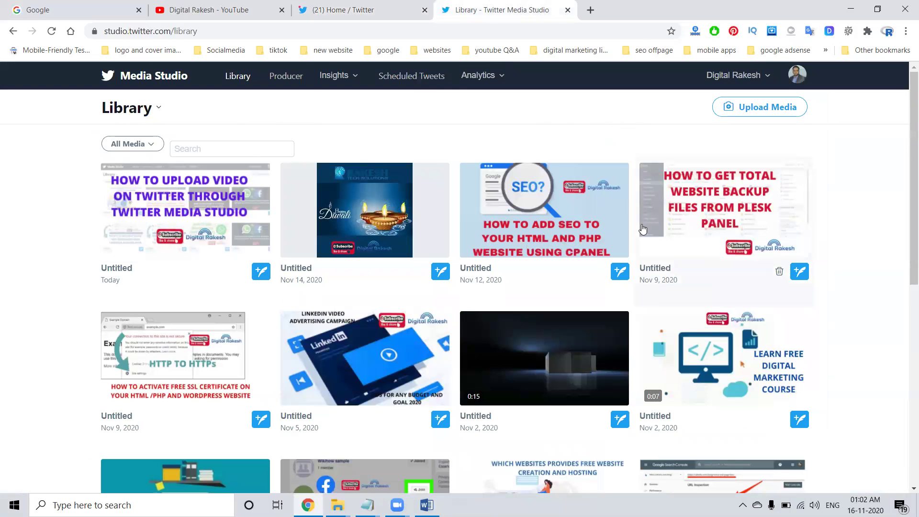
Upload the image "How to promote your business on facebook with whatsapp messanger" from the Downloads folder to the library
{"action": "left_click", "coordinate": [738, 107]}
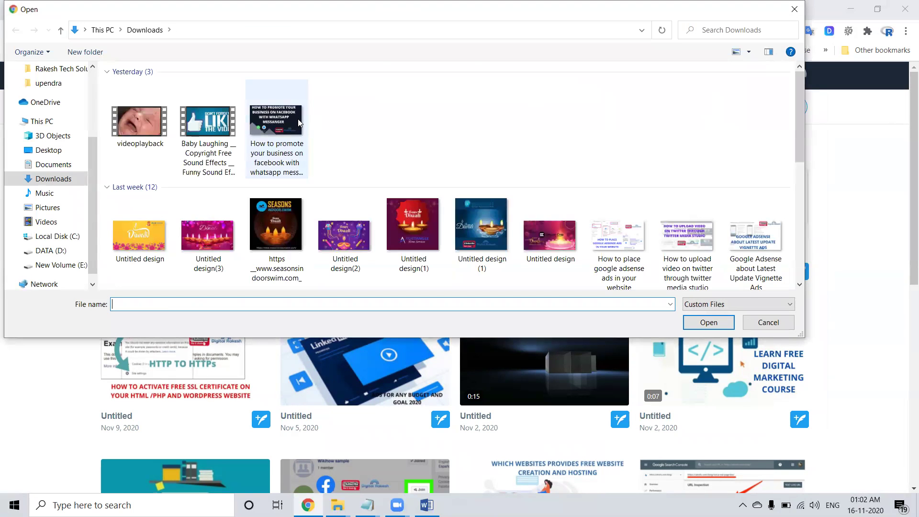
{"action": "left_click", "coordinate": [276, 168]}
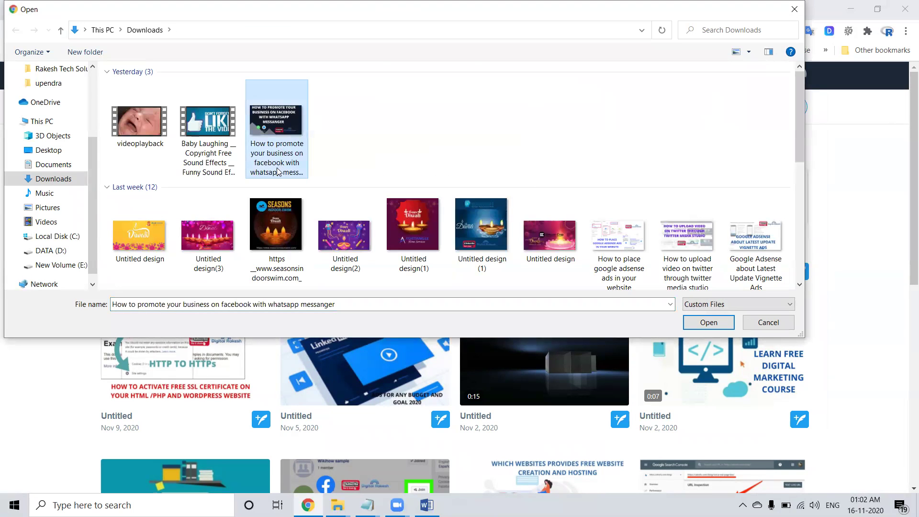
{"action": "double_click", "coordinate": [269, 116]}
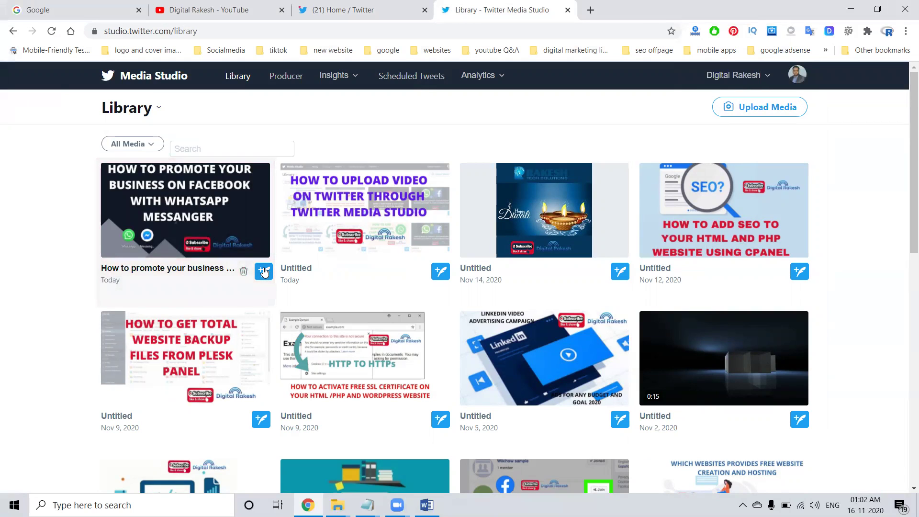
Compose a tweet from the newly uploaded image with the text "How to promote your business on facebook with whatsapp messanger"
{"action": "left_click", "coordinate": [263, 272]}
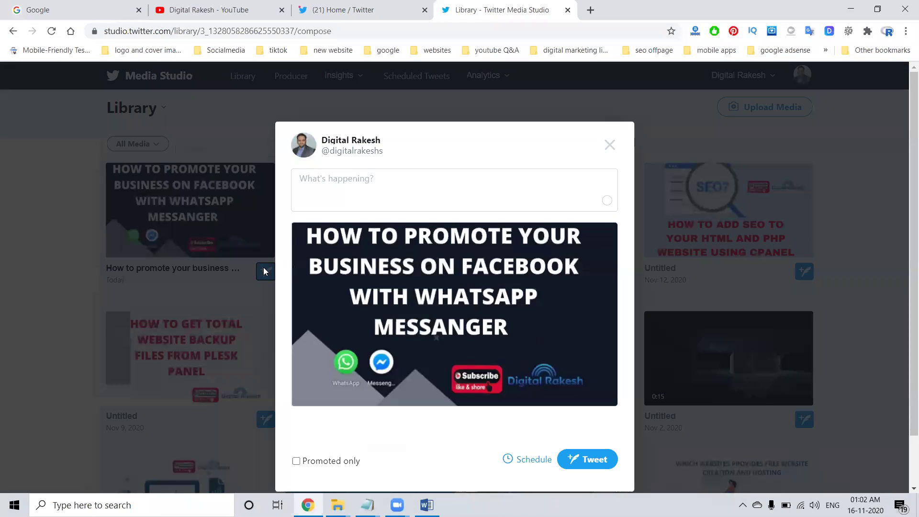
{"action": "left_click", "coordinate": [349, 179]}
{"action": "type", "text": "How to promote your business on facebook with whatsapp messanger"}
{"action": "key", "text": "Return"}
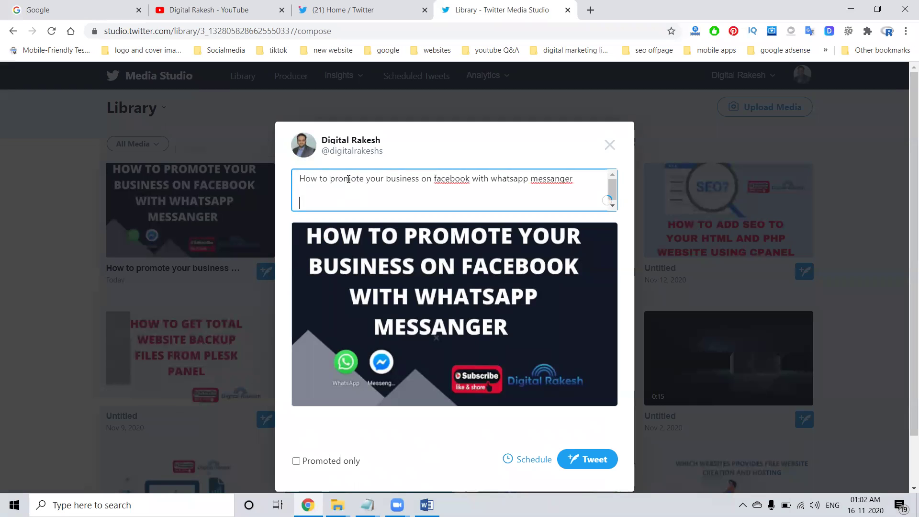
Add the subscribe line, links and hashtags from the Word document "smo content" to the tweet and publish it
{"action": "key", "text": "alt+Tab"}
{"action": "left_click_drag", "start_coordinate": [579, 382], "coordinate": [354, 297]}
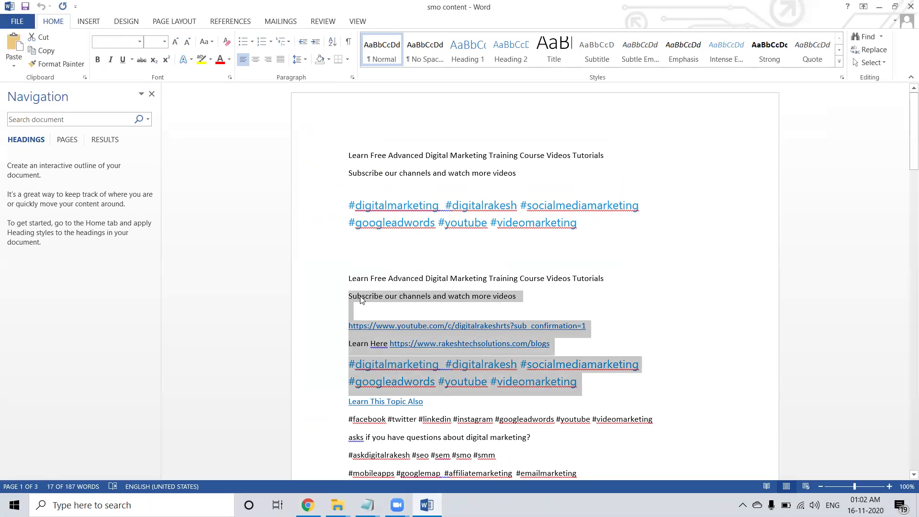
{"action": "key", "text": "alt+Tab"}
{"action": "key", "text": "ctrl+v"}
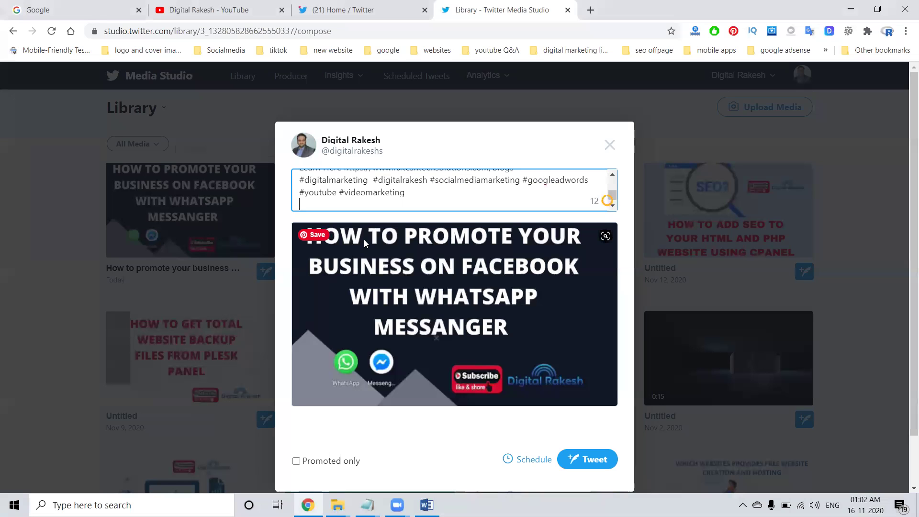
{"action": "left_click", "coordinate": [590, 459]}
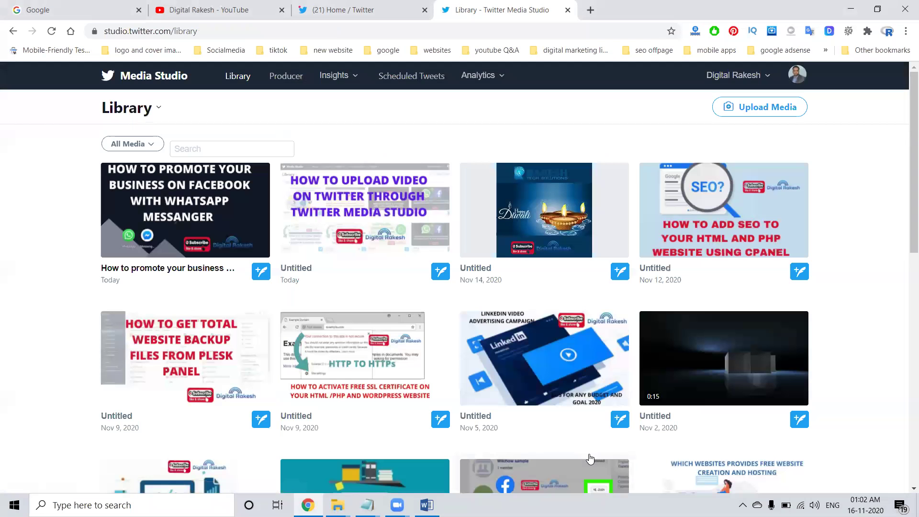
Refresh the Twitter home timeline and check the newly published tweet
{"action": "left_click", "coordinate": [330, 10]}
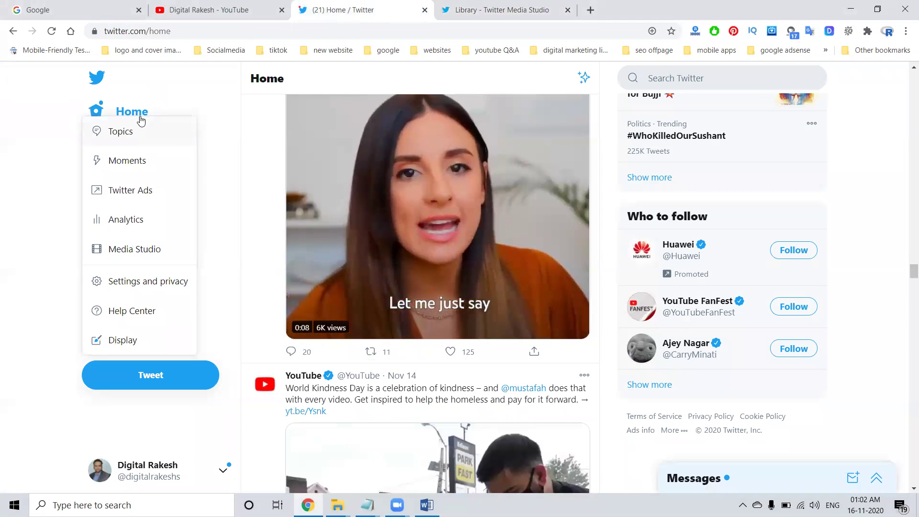
{"action": "left_click", "coordinate": [121, 114]}
{"action": "left_click", "coordinate": [122, 117]}
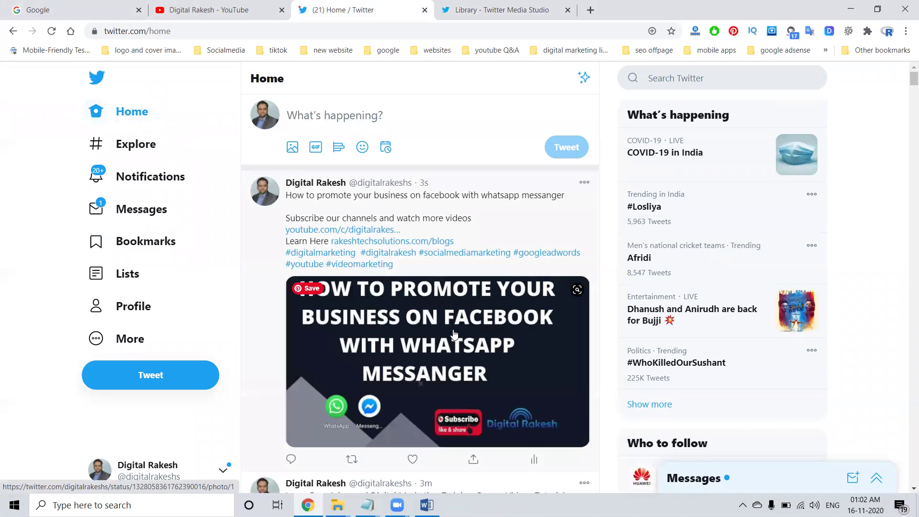
Share the Facebook and WhatsApp promotion image in the Media Studio library with the RakeshTech Solutions account
{"action": "left_click", "coordinate": [506, 5]}
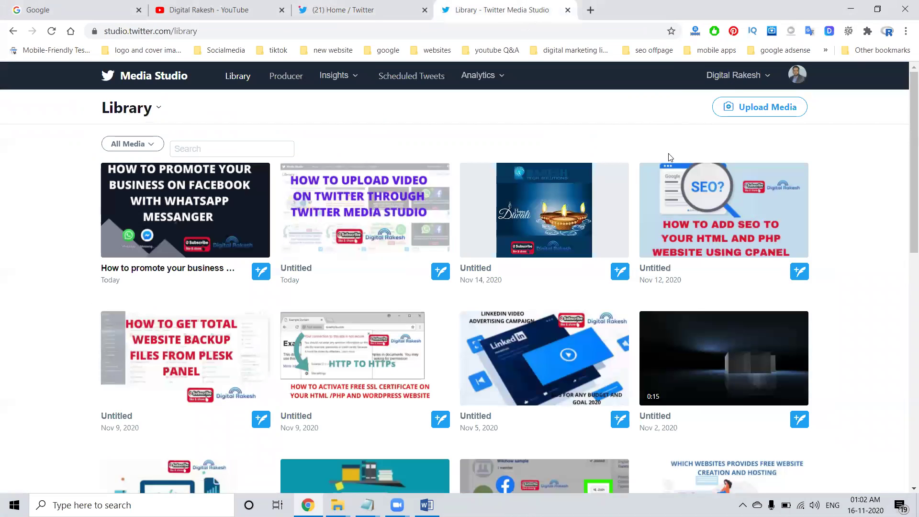
{"action": "left_click", "coordinate": [235, 205]}
{"action": "scroll", "coordinate": [403, 219], "scroll_direction": "down", "scroll_amount": 3}
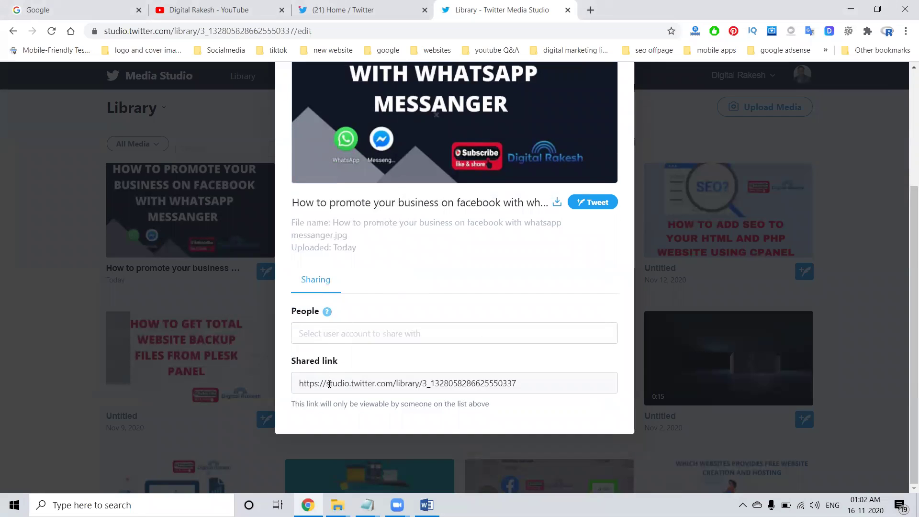
{"action": "left_click", "coordinate": [326, 333]}
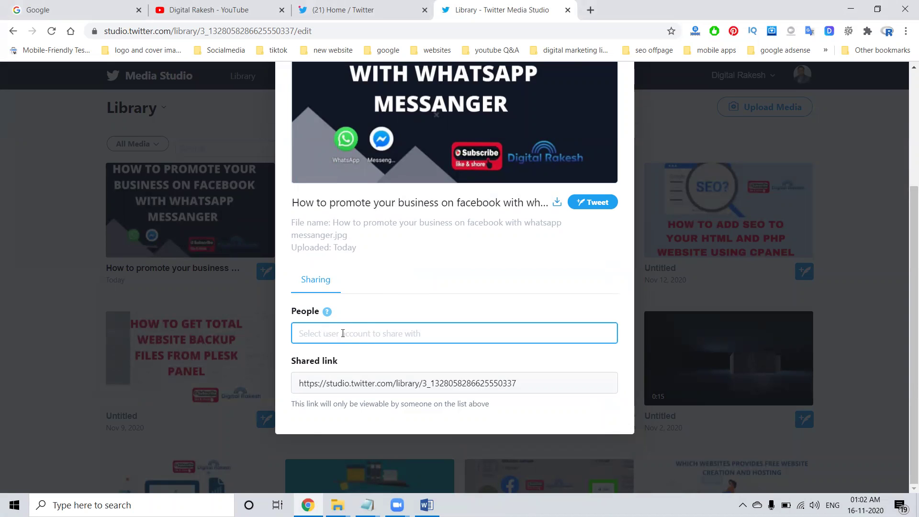
{"action": "type", "text": "r"}
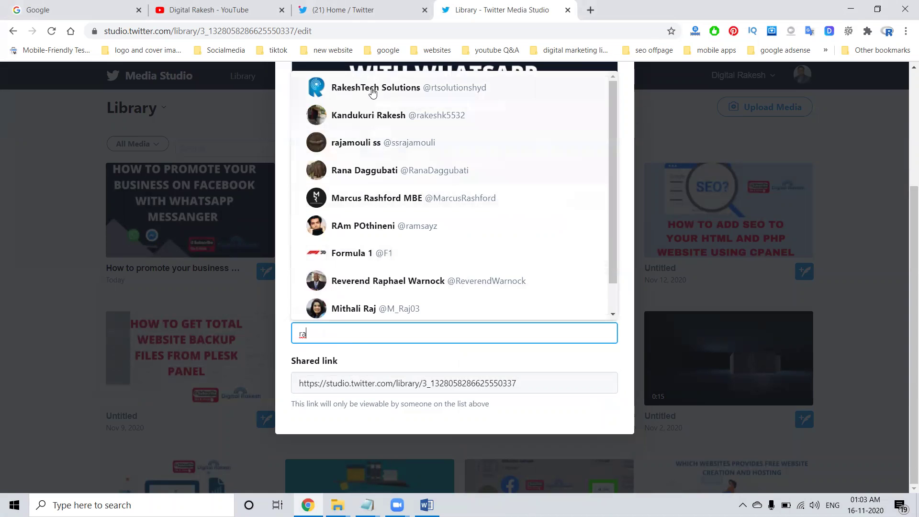
{"action": "type", "text": "a"}
{"action": "left_click", "coordinate": [373, 93]}
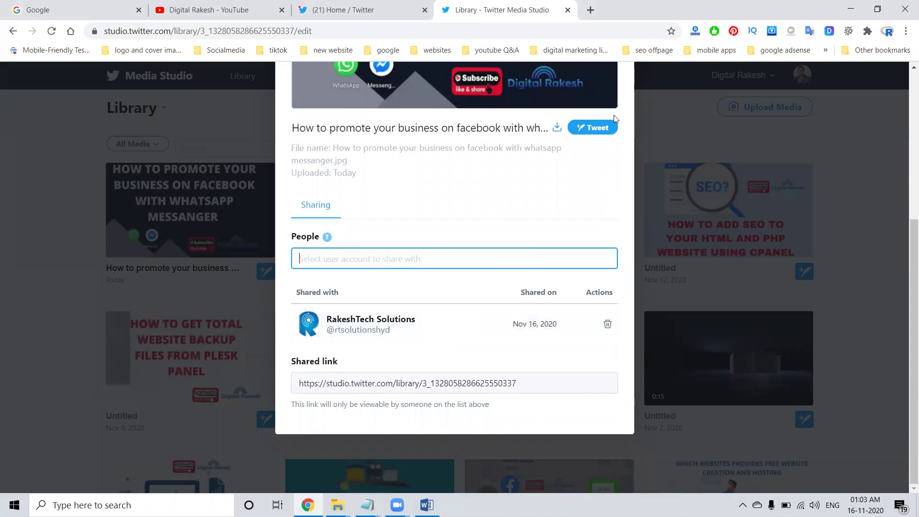
{"action": "left_click", "coordinate": [602, 128]}
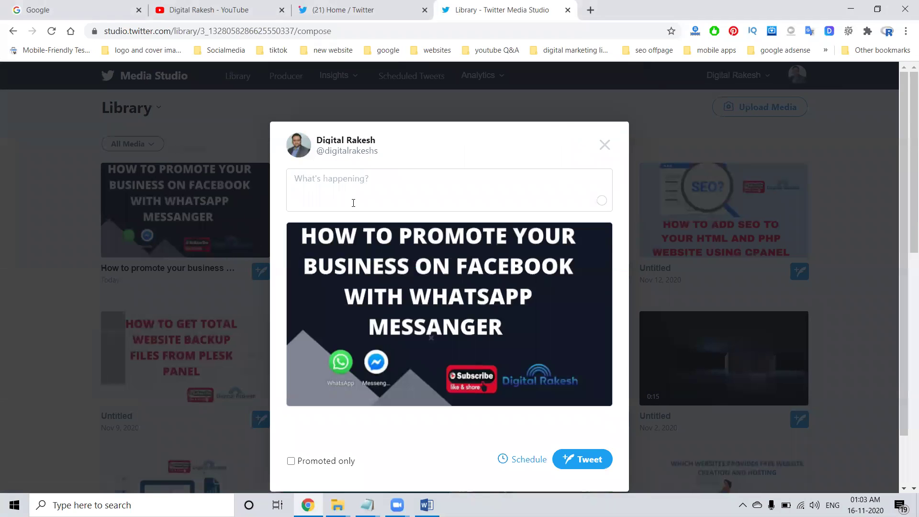
{"action": "scroll", "coordinate": [388, 292], "scroll_direction": "down", "scroll_amount": 2}
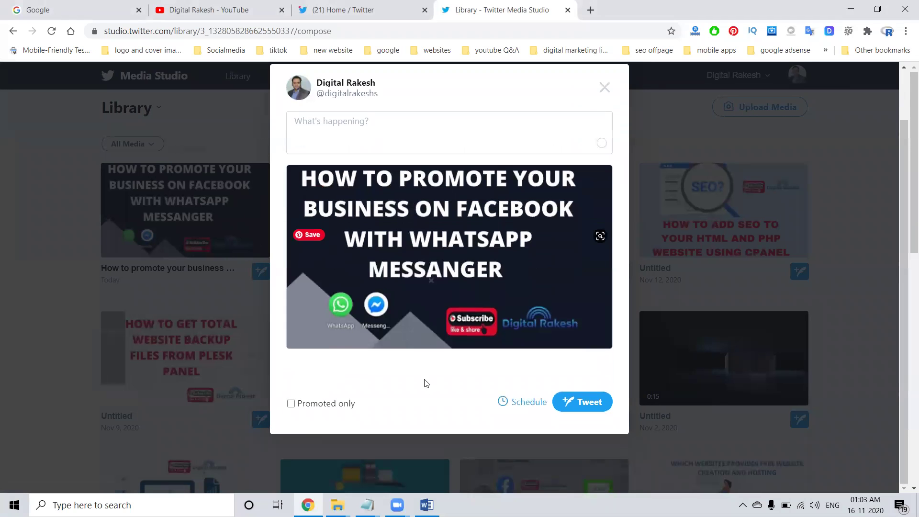
{"action": "left_click", "coordinate": [604, 88]}
Share the library image "How to upload video on Twitter through Twitter Media Studio" with the RakeshTech Solutions account and close its media details
{"action": "left_click", "coordinate": [344, 202]}
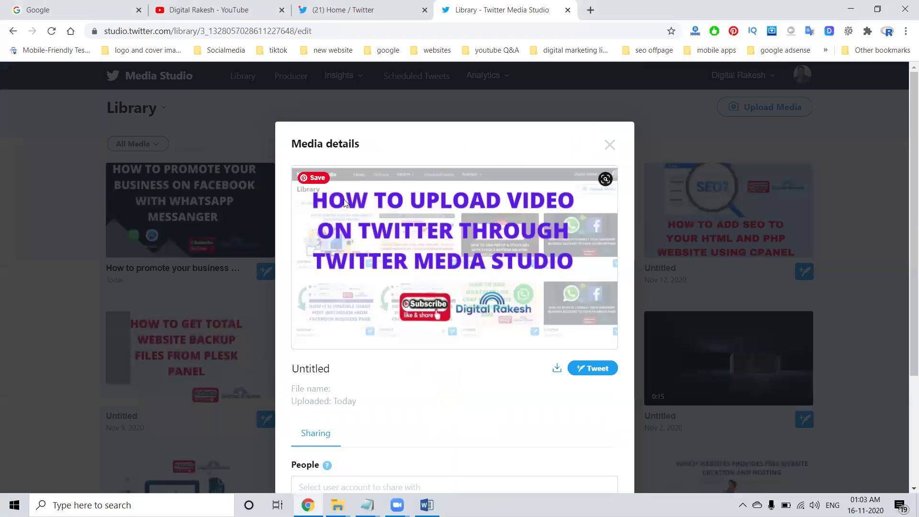
{"action": "scroll", "coordinate": [317, 338], "scroll_direction": "down", "scroll_amount": 3}
{"action": "left_click", "coordinate": [313, 338]}
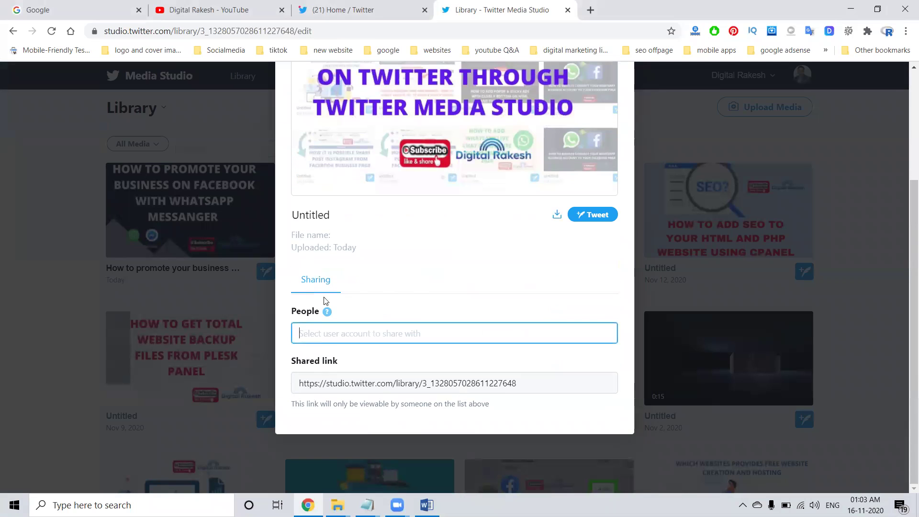
{"action": "type", "text": "r"}
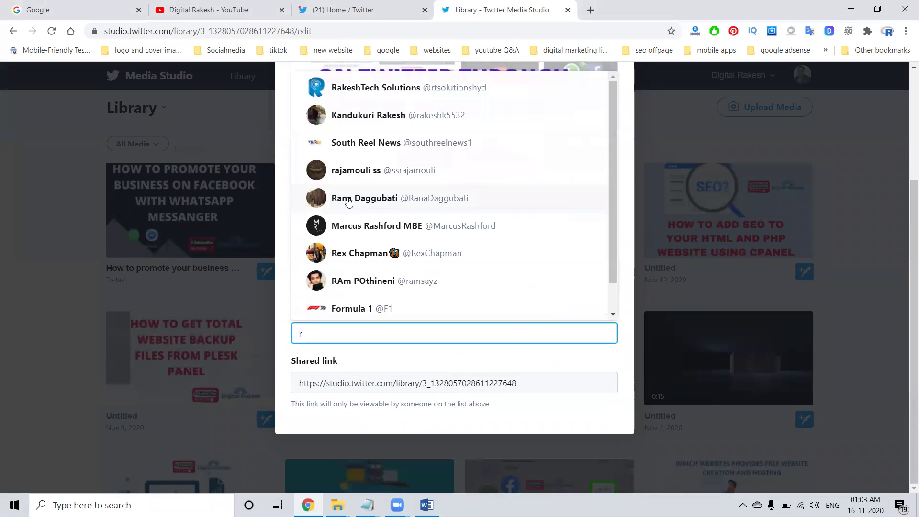
{"action": "key", "text": "Return"}
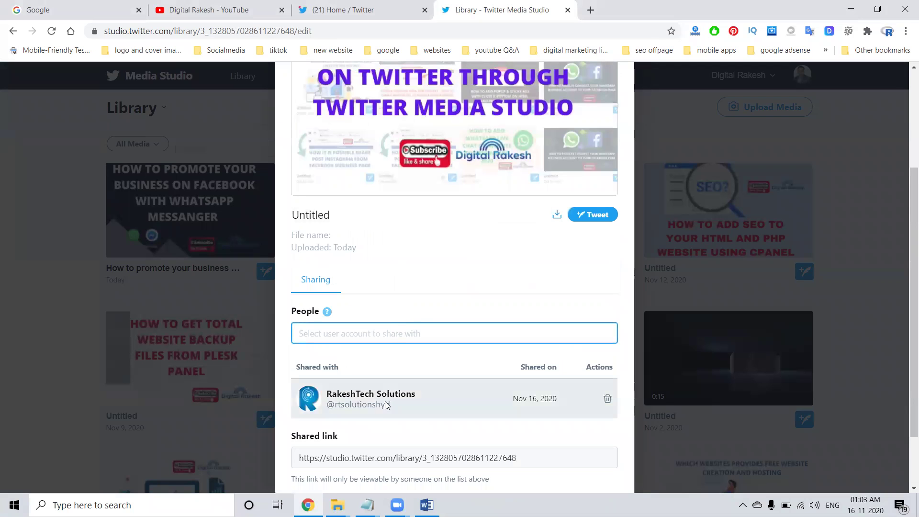
{"action": "scroll", "coordinate": [415, 312], "scroll_direction": "down", "scroll_amount": 2}
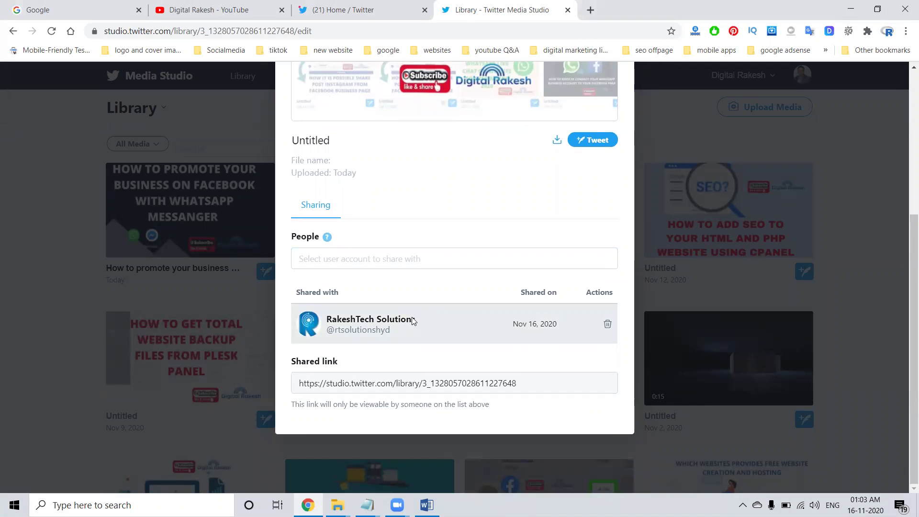
{"action": "scroll", "coordinate": [414, 320], "scroll_direction": "up", "scroll_amount": 5}
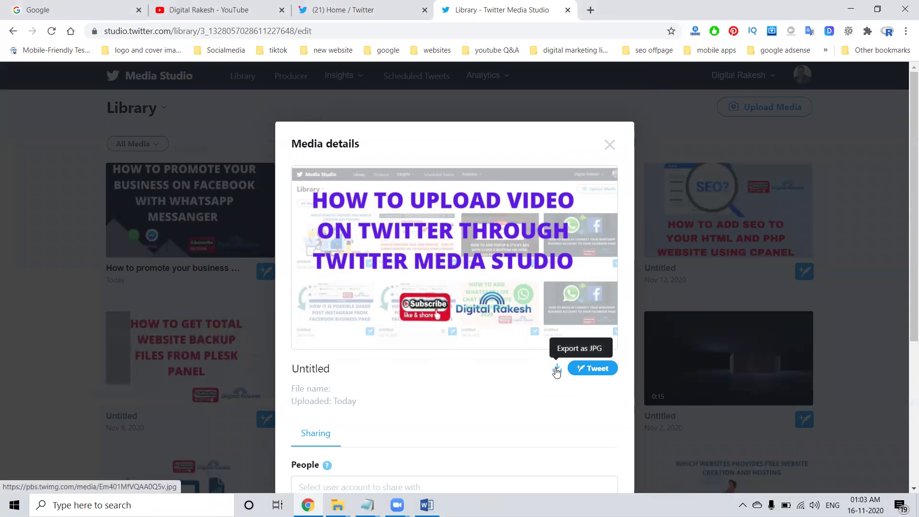
{"action": "left_click", "coordinate": [610, 145]}
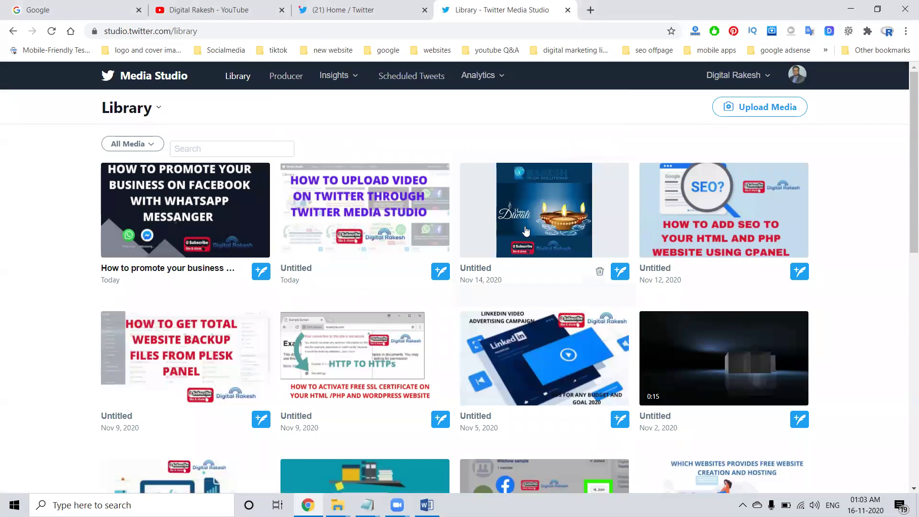
Upload the video "Add a subheadingss" from the "videos and dm images" folder in "digital rakesh" on New Volume (E:) to the library
{"action": "left_click", "coordinate": [731, 112]}
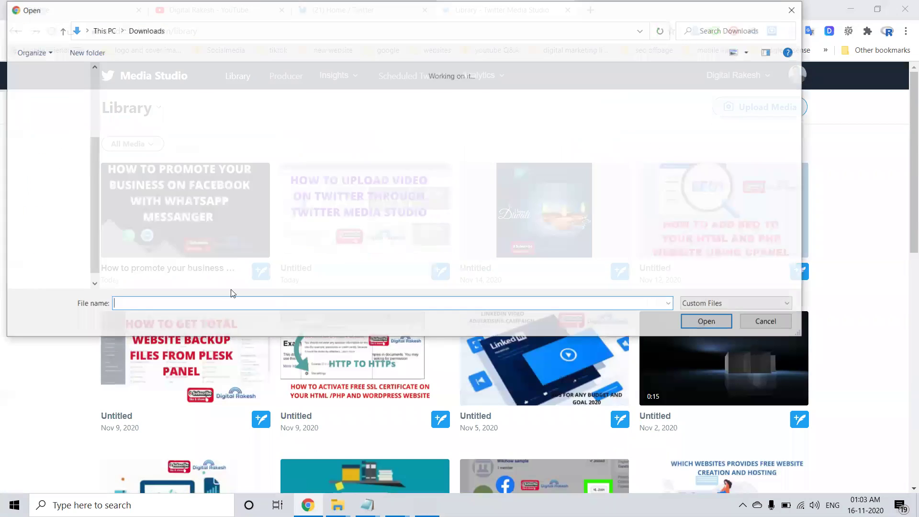
{"action": "left_click", "coordinate": [72, 264]}
{"action": "double_click", "coordinate": [277, 117]}
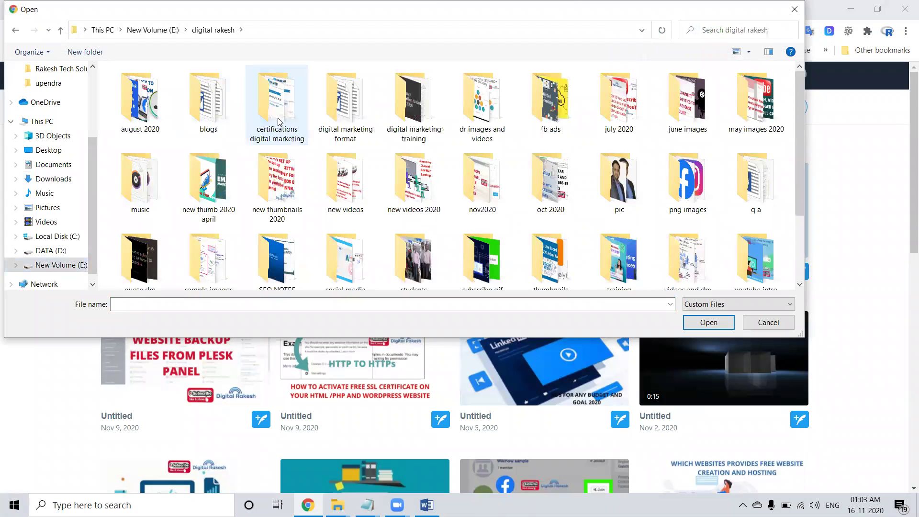
{"action": "scroll", "coordinate": [448, 226], "scroll_direction": "down", "scroll_amount": 3}
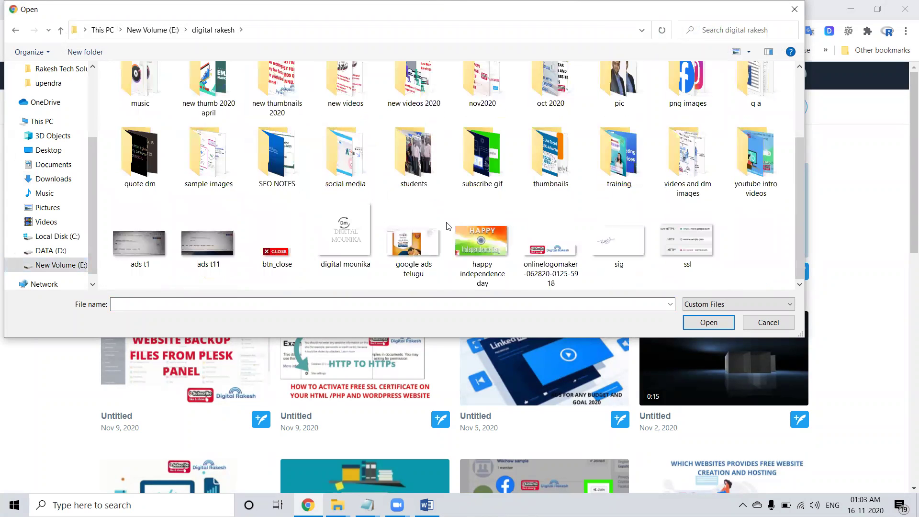
{"action": "double_click", "coordinate": [684, 157]}
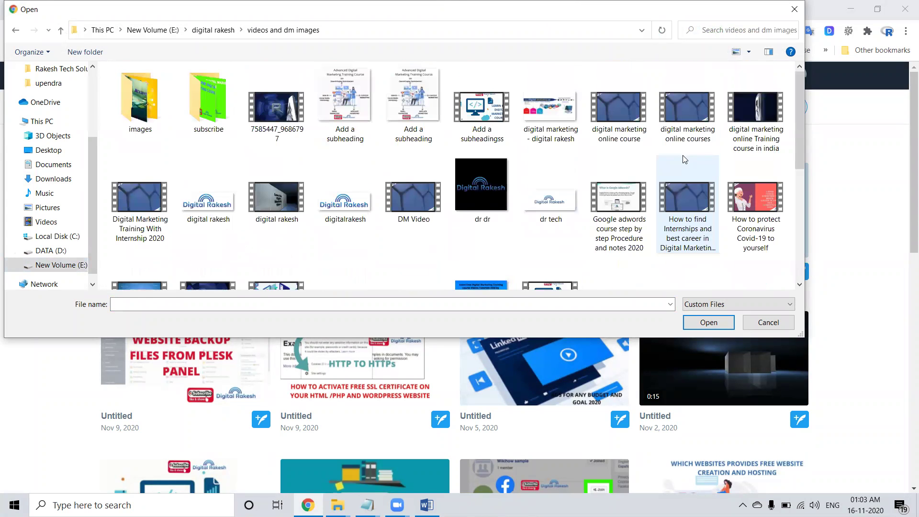
{"action": "double_click", "coordinate": [478, 132]}
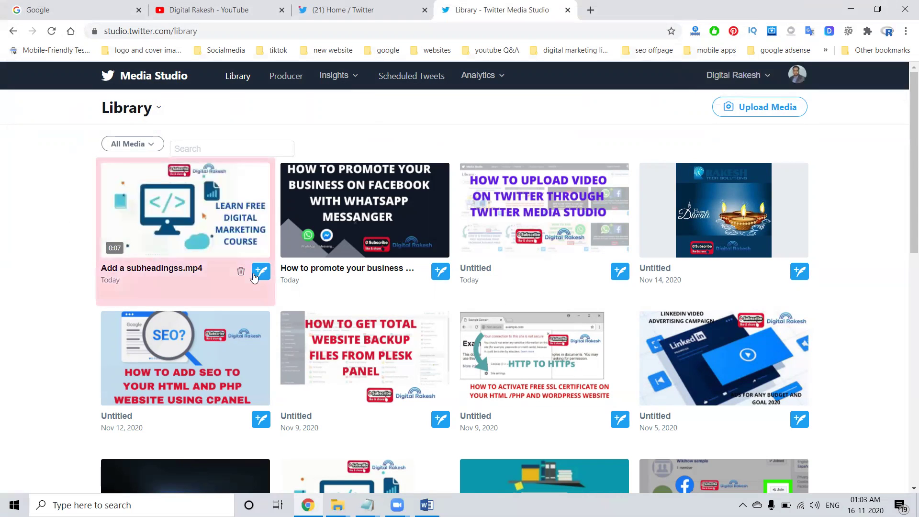
Compose a tweet for the uploaded video using the "Learn Free Advanced Digital Marketing Training Course" block with links and hashtags from the Word document "smo content"
{"action": "left_click", "coordinate": [262, 277]}
{"action": "left_click", "coordinate": [426, 506]}
{"action": "mouse_move", "coordinate": [349, 296]}
{"action": "left_mouse_down"}
{"action": "mouse_move", "coordinate": [606, 383]}
{"action": "mouse_move", "coordinate": [350, 282]}
{"action": "left_mouse_up"}
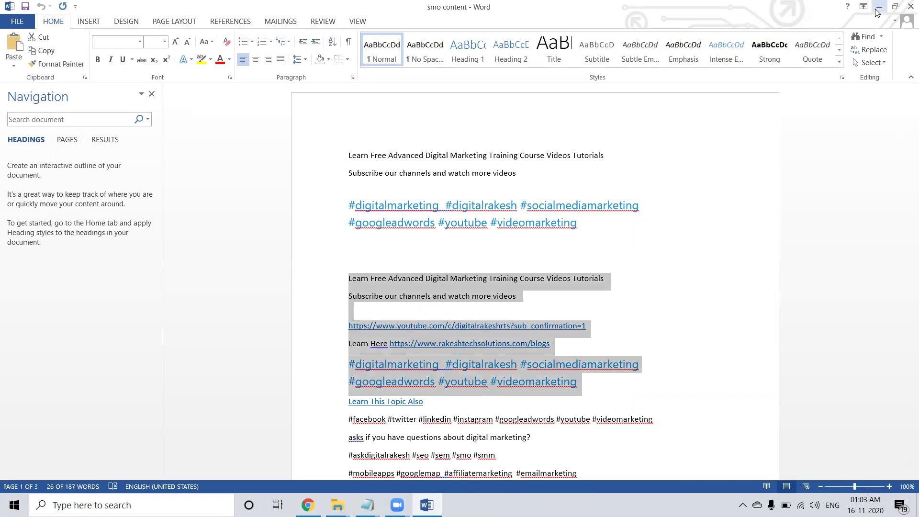
{"action": "left_click", "coordinate": [879, 7]}
{"action": "left_click", "coordinate": [382, 198]}
{"action": "key", "text": "ctrl+v"}
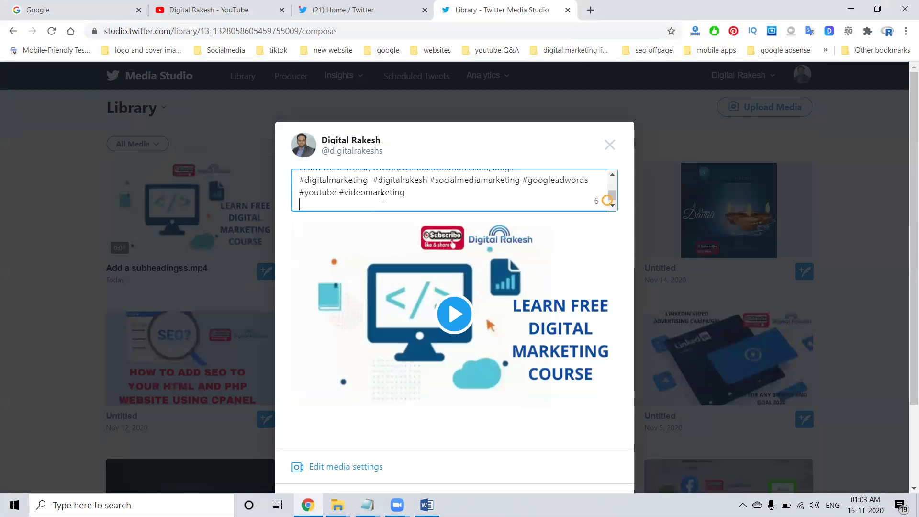
Schedule the video tweet for Nov 17, 2020 at 10:09 PM and submit it
{"action": "scroll", "coordinate": [460, 278], "scroll_direction": "down", "scroll_amount": 2}
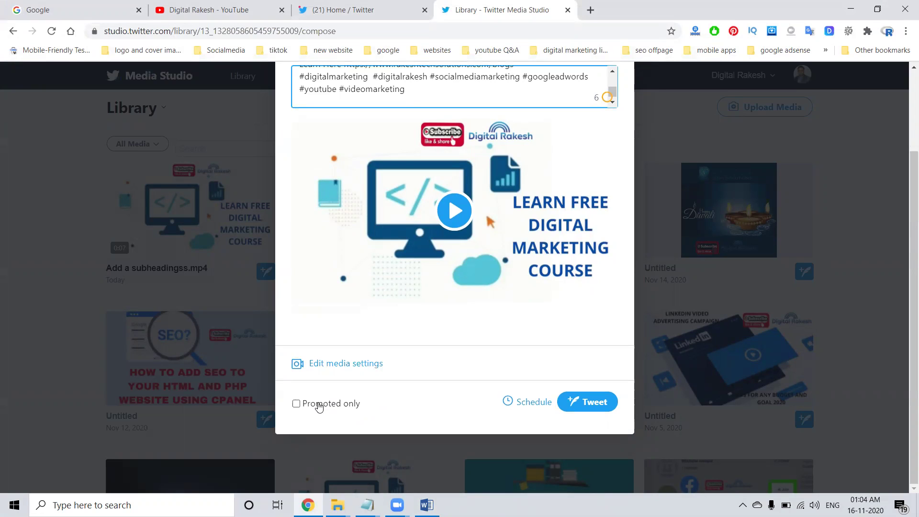
{"action": "left_click", "coordinate": [511, 404]}
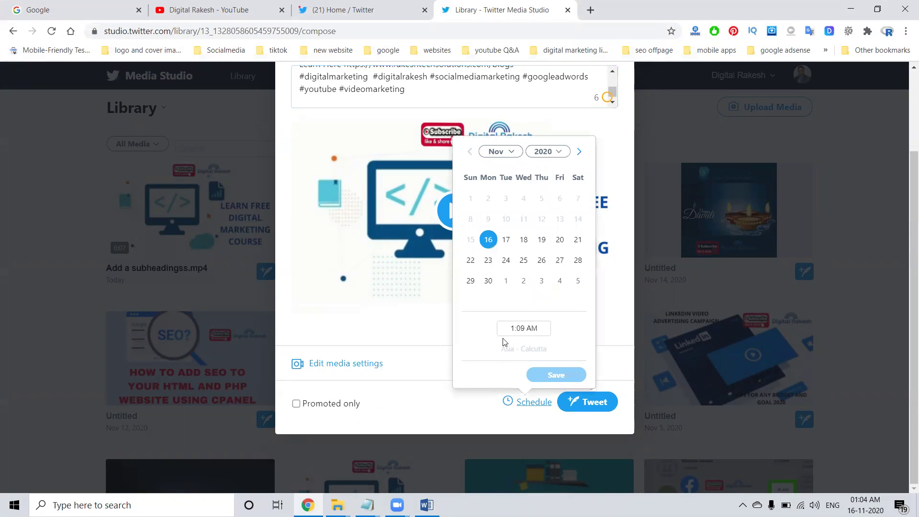
{"action": "left_click", "coordinate": [505, 241]}
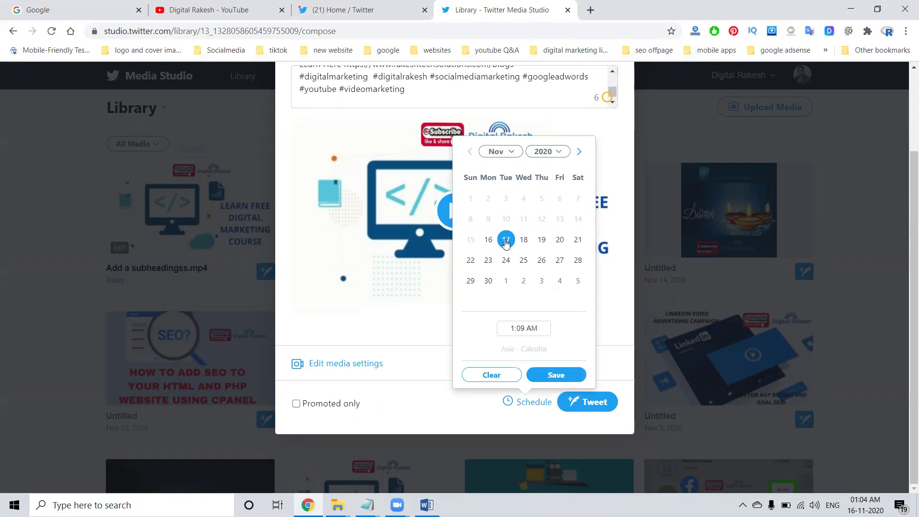
{"action": "left_click", "coordinate": [531, 329]}
{"action": "double_click", "coordinate": [531, 328]}
{"action": "left_click", "coordinate": [512, 328]}
{"action": "left_click_drag", "start_coordinate": [514, 328], "coordinate": [494, 328]}
{"action": "type", "text": "10"}
{"action": "left_click", "coordinate": [537, 330]}
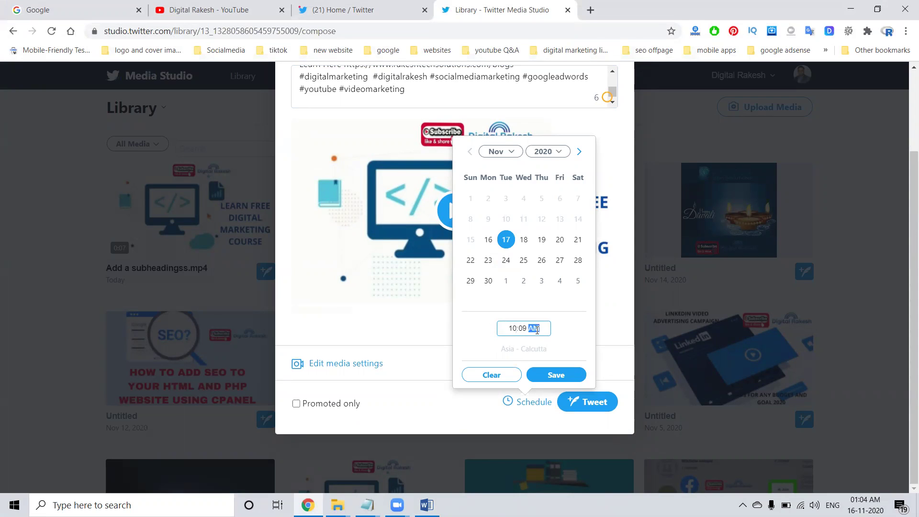
{"action": "type", "text": "pm"}
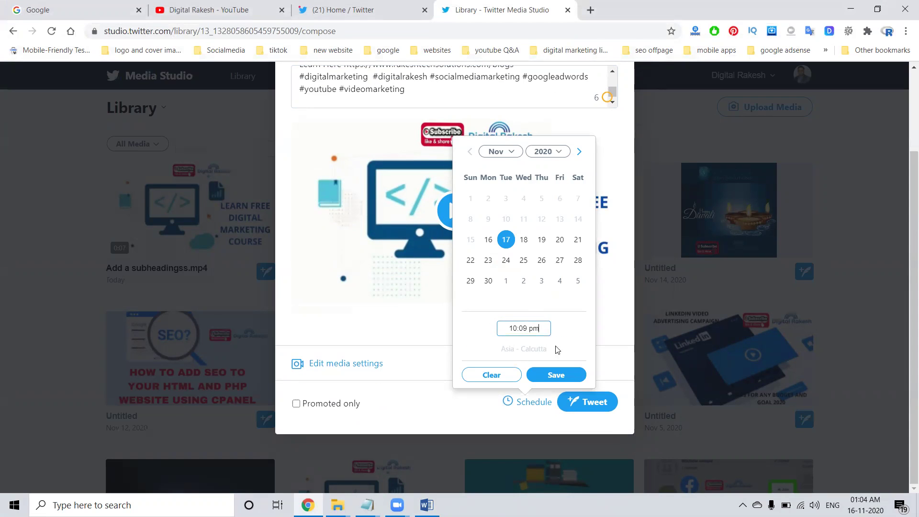
{"action": "left_click", "coordinate": [557, 376]}
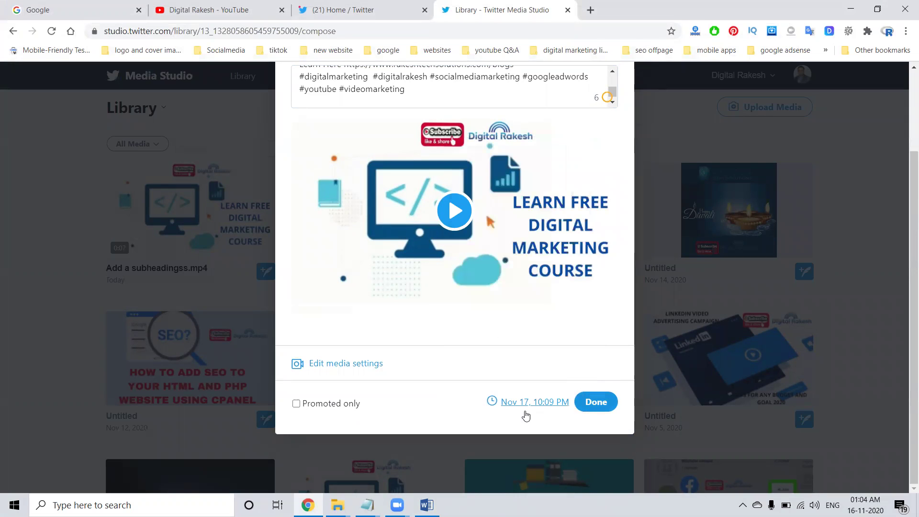
{"action": "left_click", "coordinate": [591, 407]}
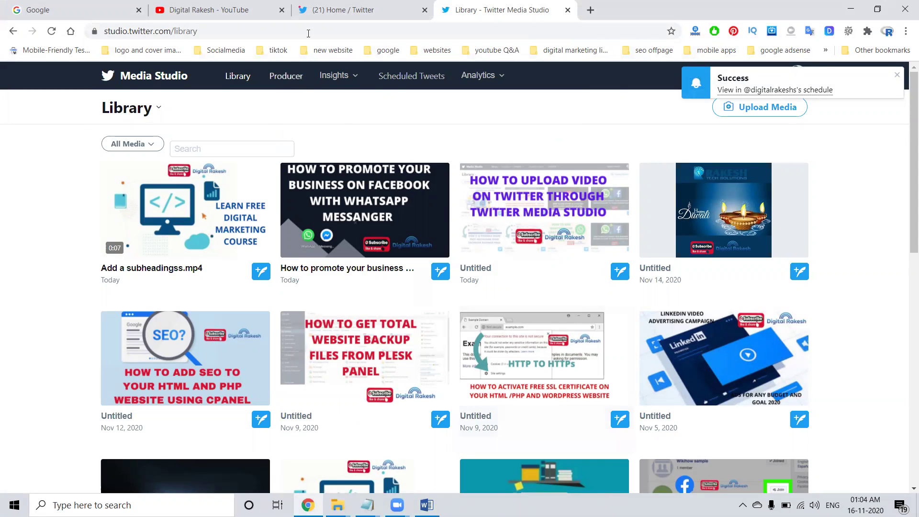
Refresh the Twitter home timeline, look at the notifications and messages, and return to the timeline
{"action": "left_click", "coordinate": [343, 10]}
{"action": "left_click", "coordinate": [52, 32]}
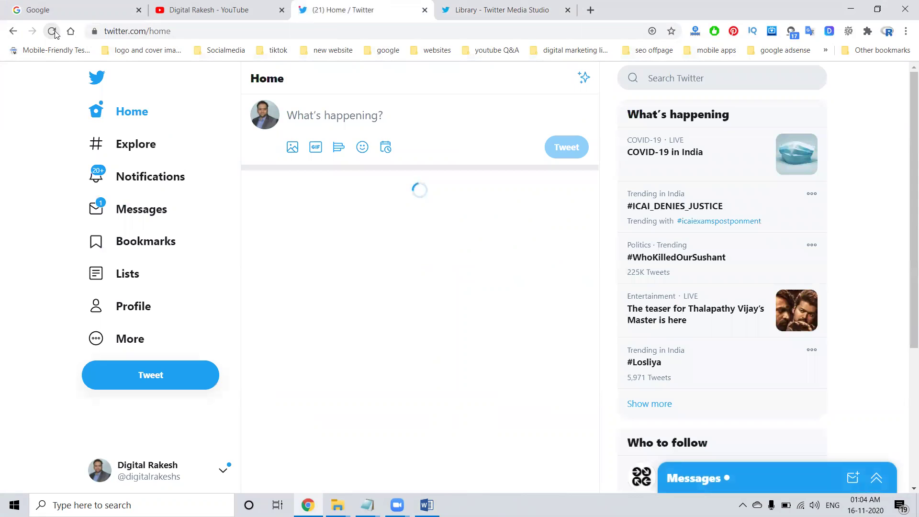
{"action": "left_click", "coordinate": [474, 7]}
{"action": "left_click", "coordinate": [360, 10]}
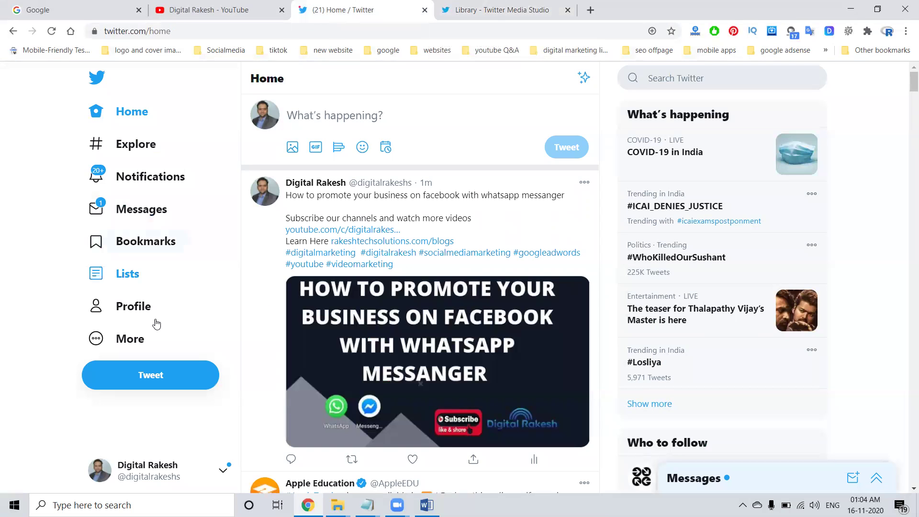
{"action": "left_click", "coordinate": [141, 183]}
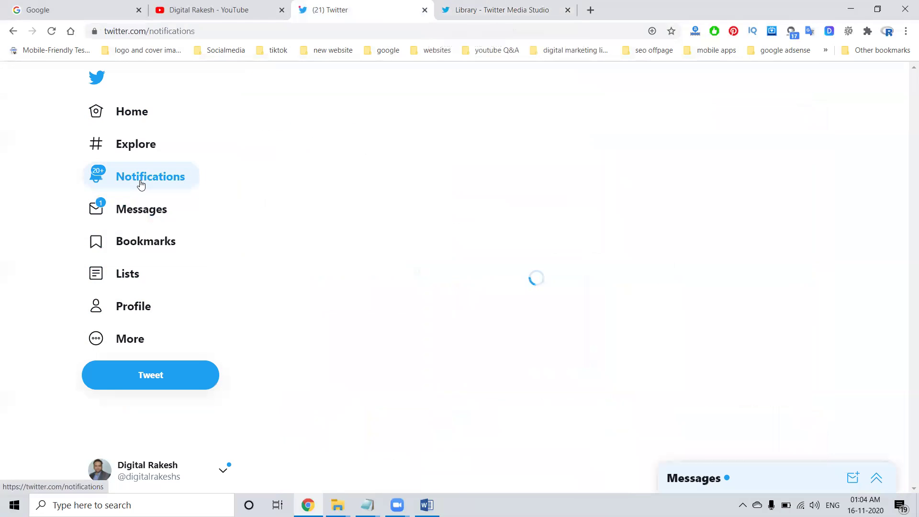
{"action": "left_click", "coordinate": [137, 211]}
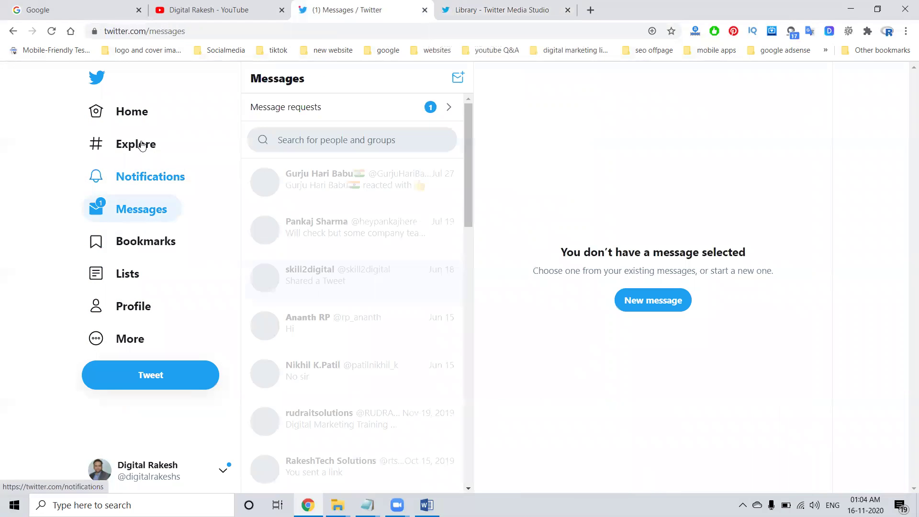
{"action": "left_click", "coordinate": [134, 113]}
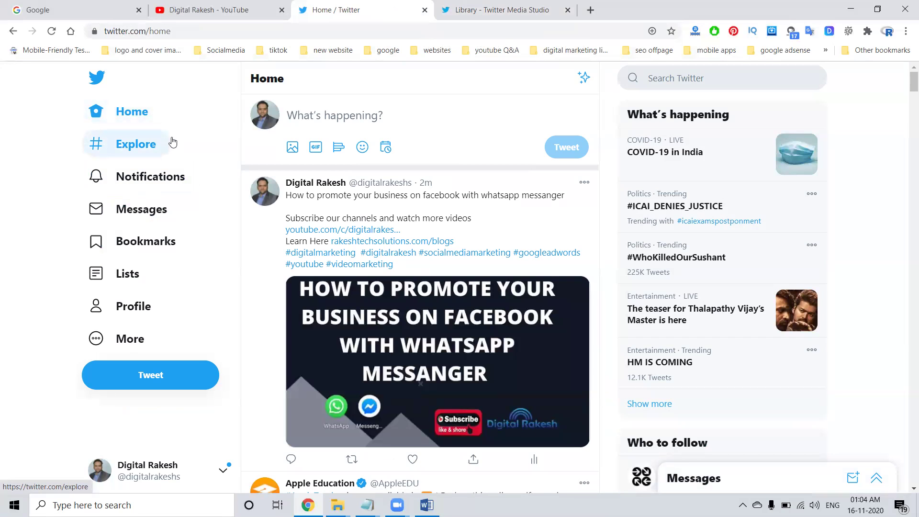
Switch to Media Studio, open the Producer page and filter the broadcasts to live ones
{"action": "left_click", "coordinate": [498, 9]}
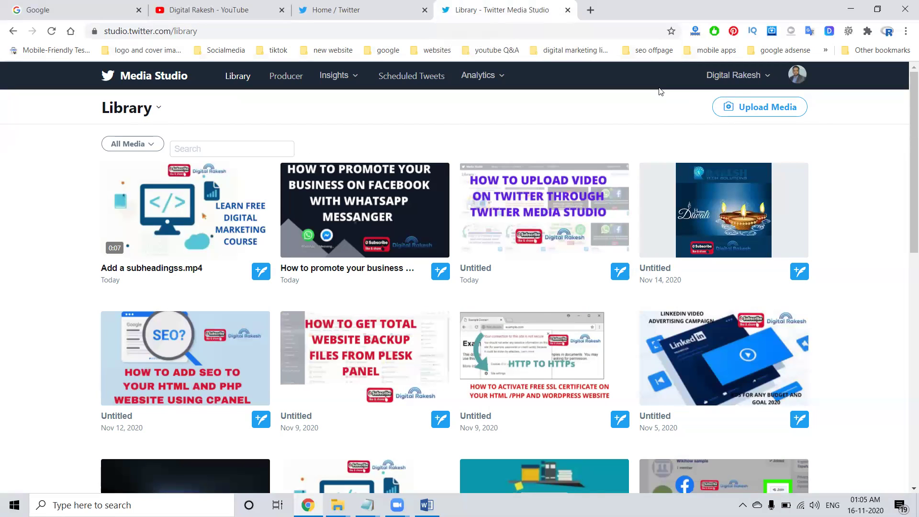
{"action": "left_click", "coordinate": [287, 78]}
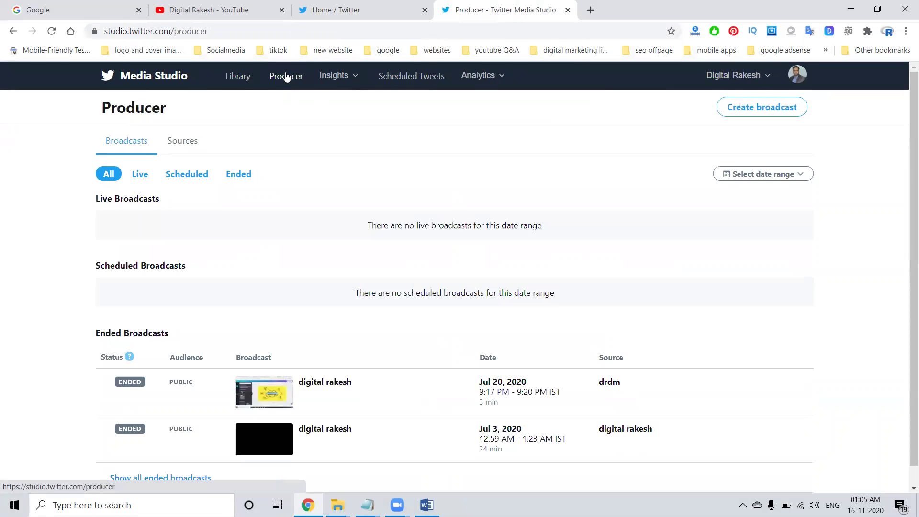
{"action": "left_click", "coordinate": [140, 175]}
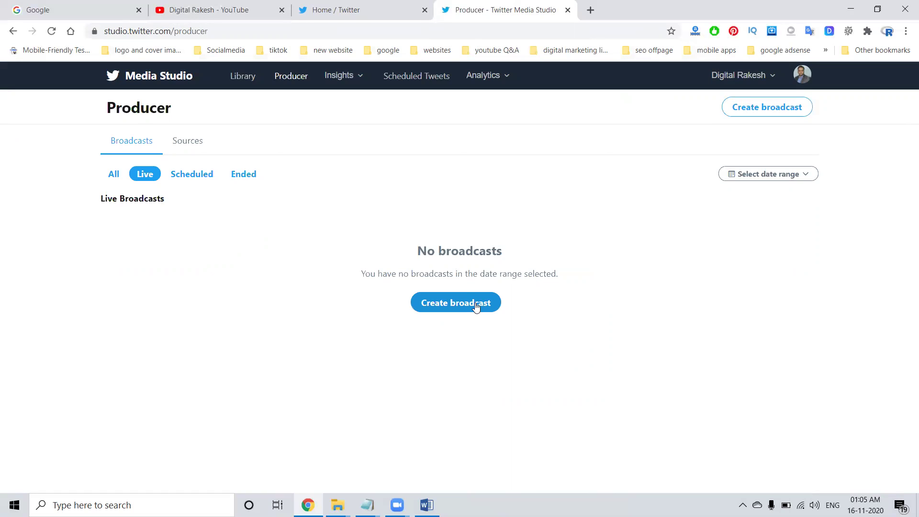
Open Twitter's full trends list and choose Hyderabad, India as the location in the Explore settings
{"action": "left_click", "coordinate": [354, 9]}
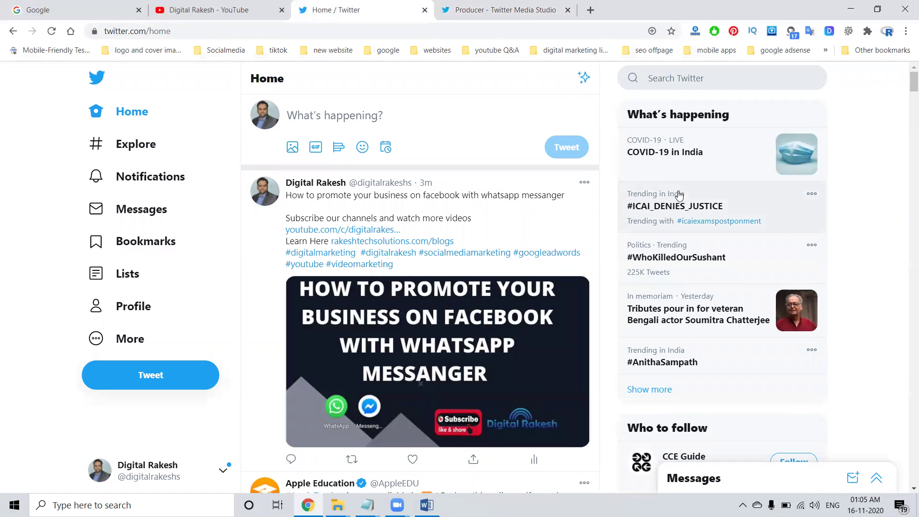
{"action": "left_click", "coordinate": [660, 389]}
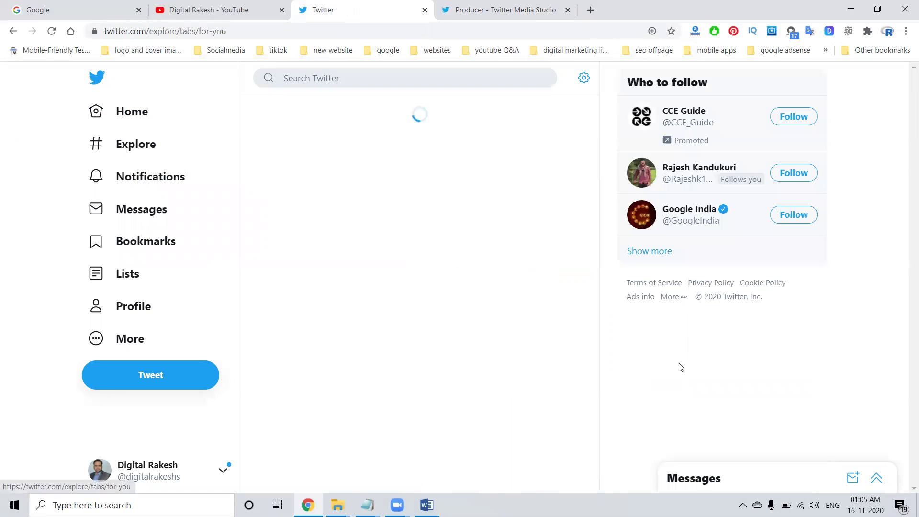
{"action": "left_click", "coordinate": [584, 76]}
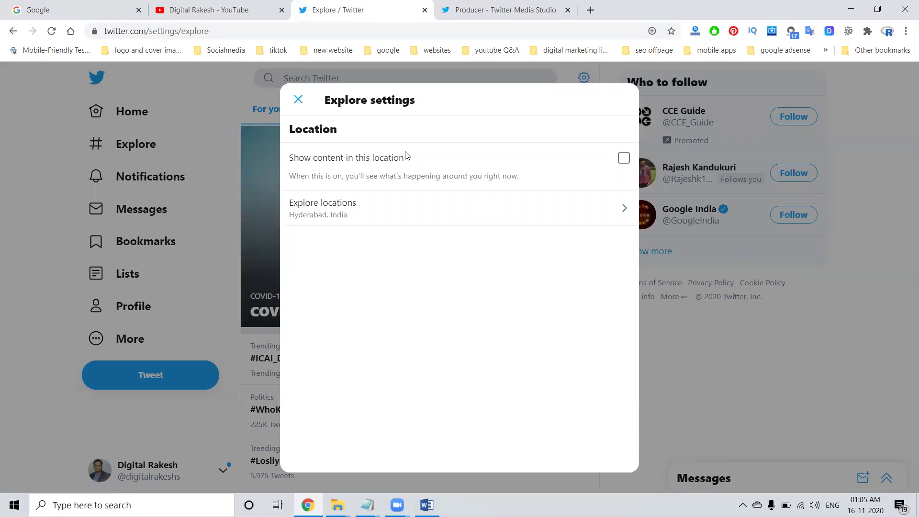
{"action": "left_click", "coordinate": [346, 213]}
{"action": "type", "text": "hyder"}
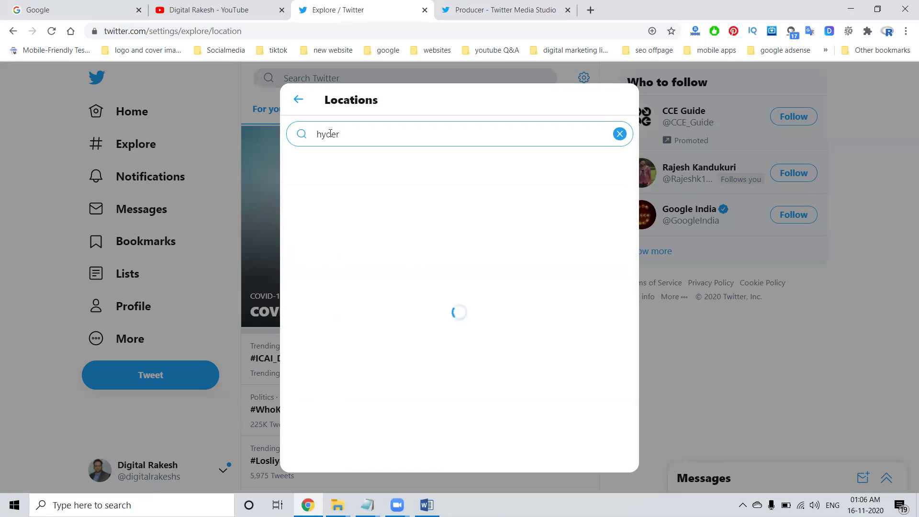
{"action": "left_click", "coordinate": [332, 168]}
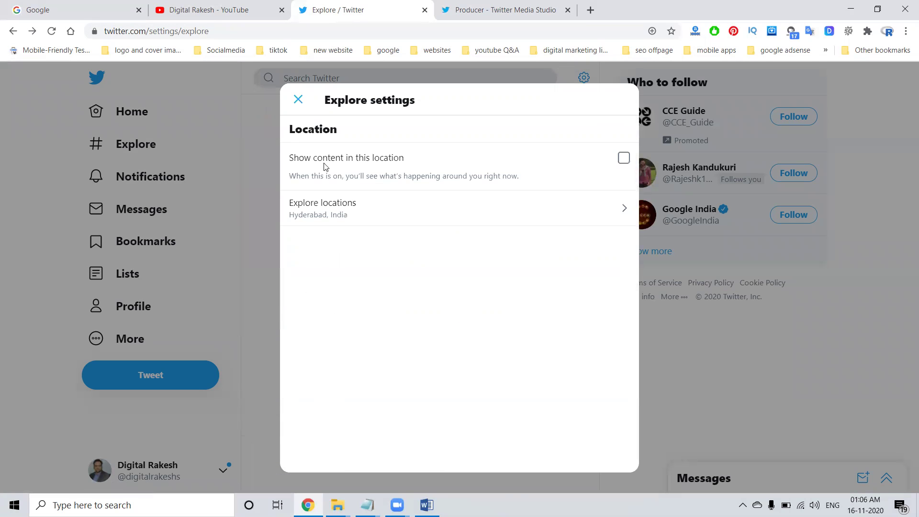
{"action": "left_click", "coordinate": [299, 99]}
Look through the For you topics, the News, Sports and Entertainment categories, and the ranked Trending list on Explore
{"action": "scroll", "coordinate": [357, 247], "scroll_direction": "down", "scroll_amount": 4}
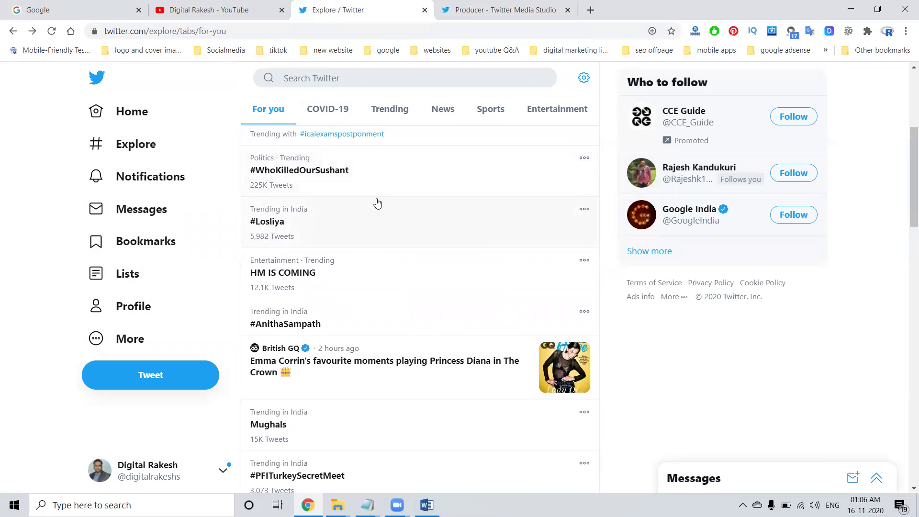
{"action": "scroll", "coordinate": [378, 203], "scroll_direction": "down", "scroll_amount": 5}
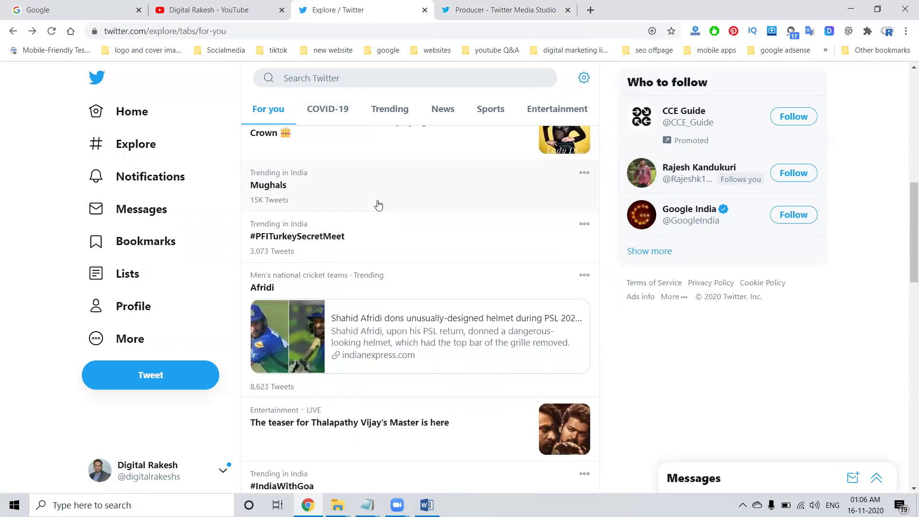
{"action": "scroll", "coordinate": [378, 205], "scroll_direction": "down", "scroll_amount": 5}
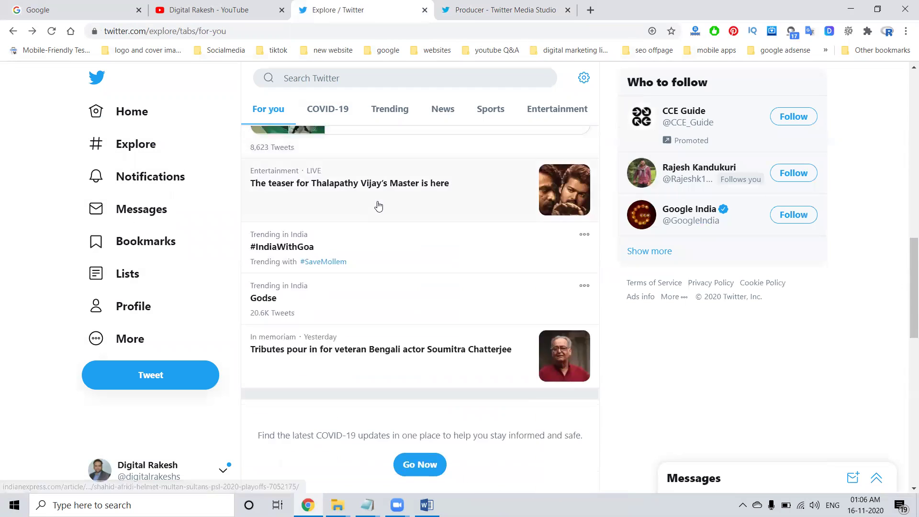
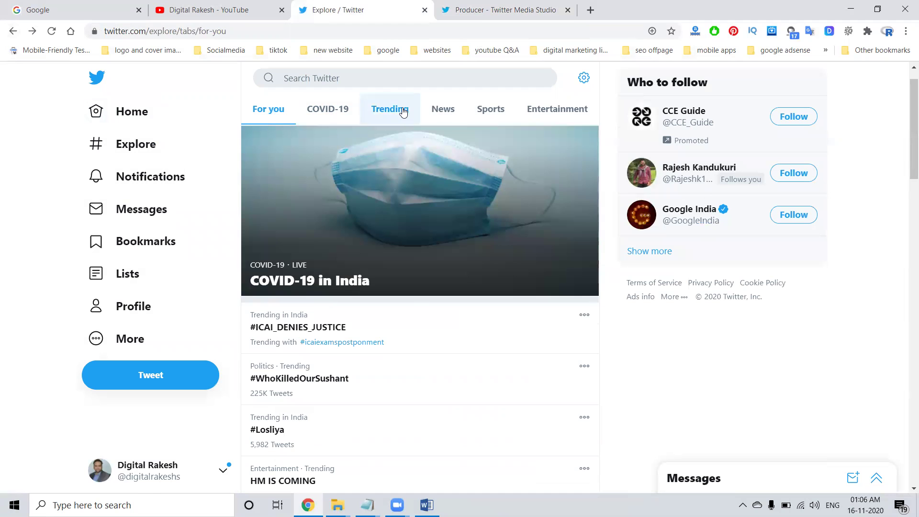
{"action": "left_click", "coordinate": [442, 110]}
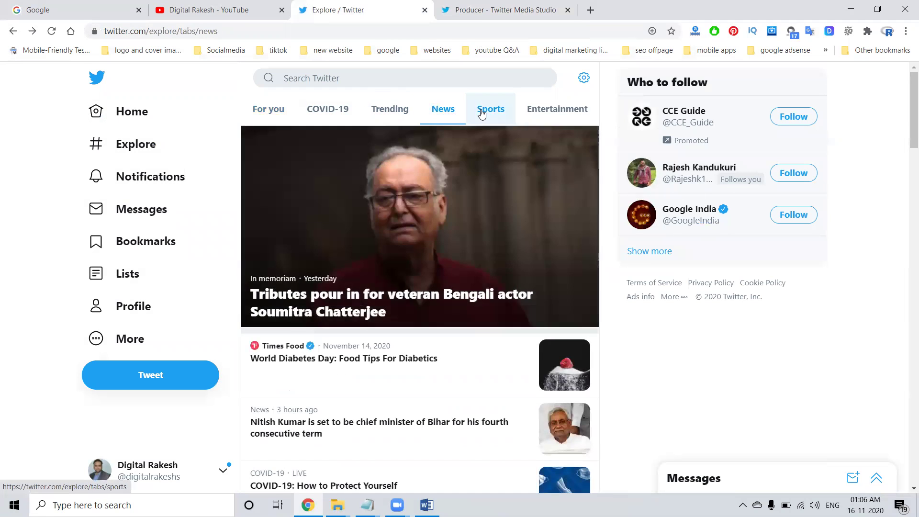
{"action": "left_click", "coordinate": [481, 112]}
{"action": "left_click", "coordinate": [557, 111]}
{"action": "left_click", "coordinate": [388, 111]}
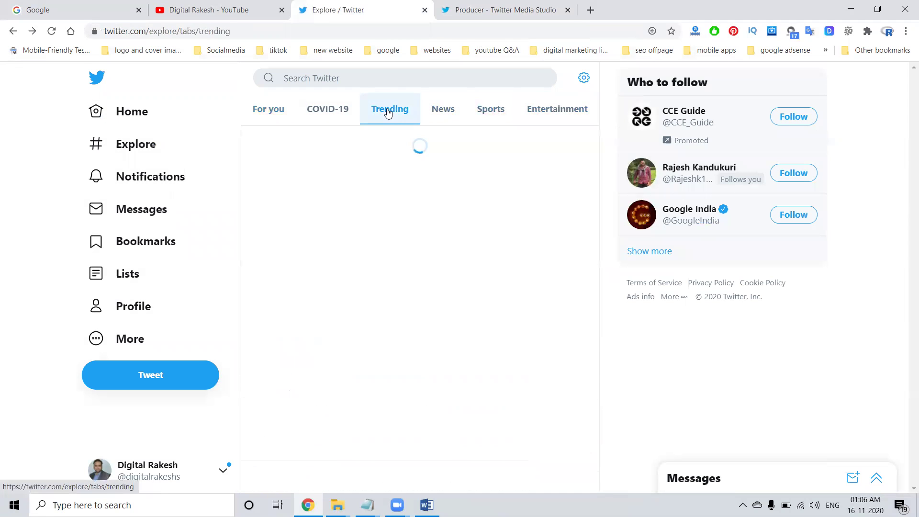
{"action": "scroll", "coordinate": [460, 233], "scroll_direction": "down", "scroll_amount": 2}
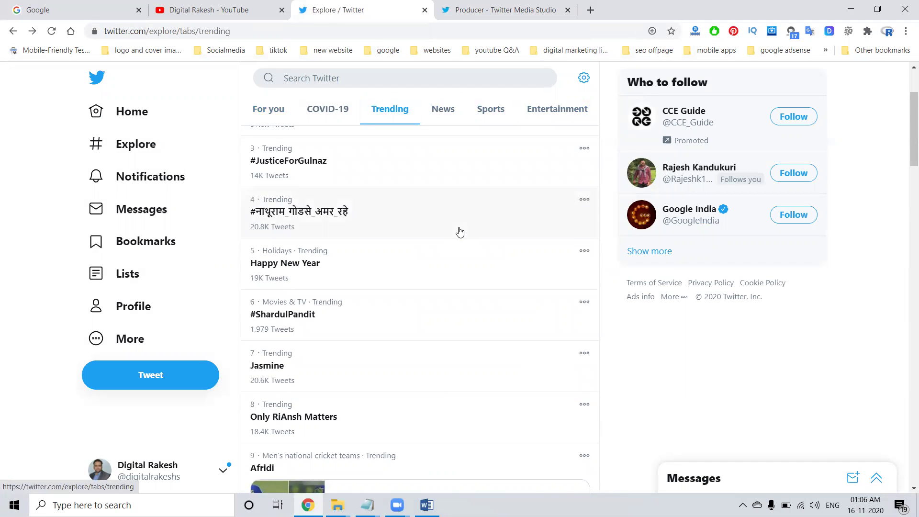
{"action": "scroll", "coordinate": [460, 232], "scroll_direction": "down", "scroll_amount": 3}
{"action": "scroll", "coordinate": [460, 233], "scroll_direction": "down", "scroll_amount": 2}
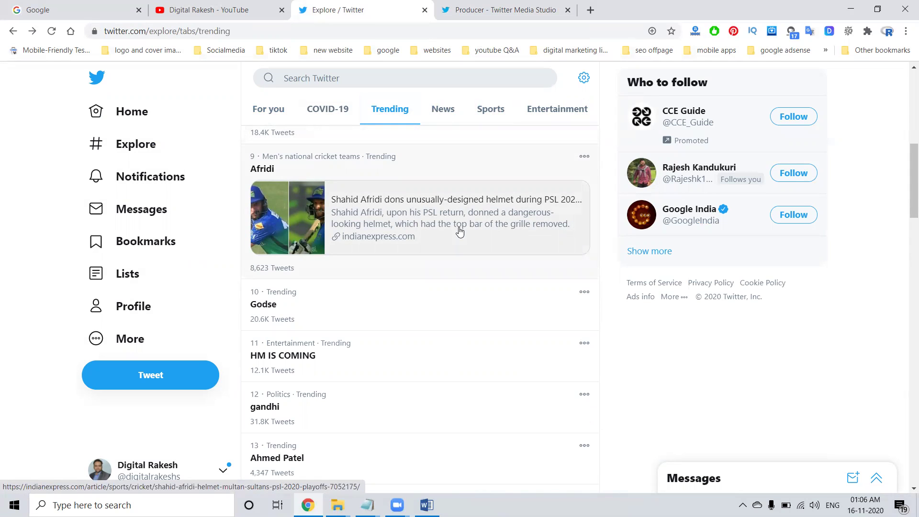
Return to the home timeline and look at where Media Studio is listed among Twitter's additional options
{"action": "left_click", "coordinate": [159, 120]}
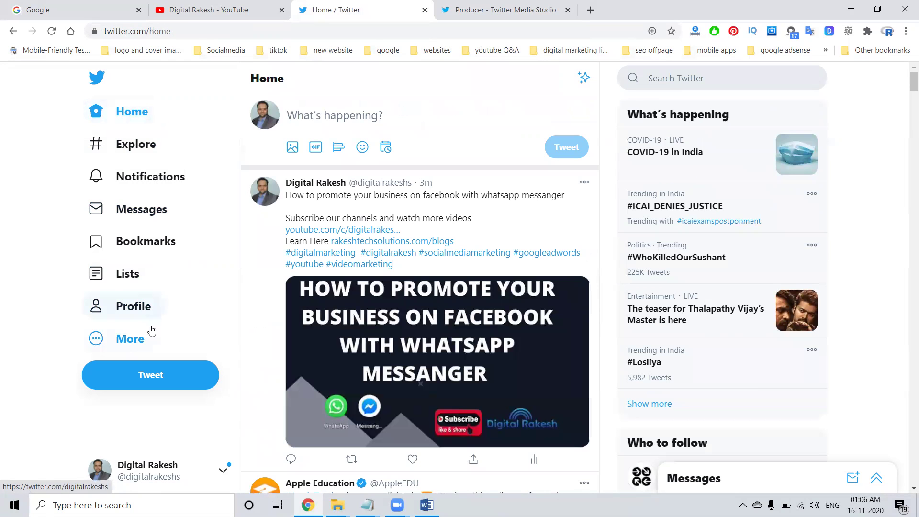
{"action": "left_click", "coordinate": [134, 339]}
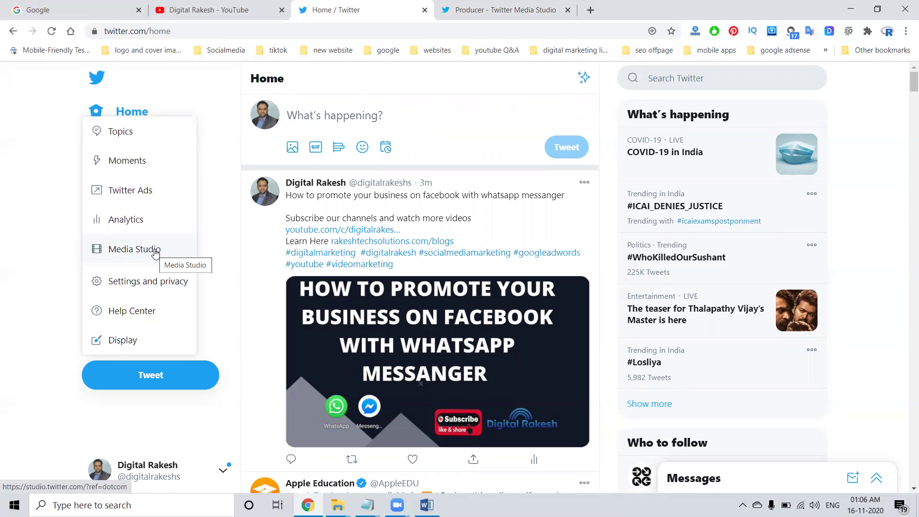
{"action": "left_click", "coordinate": [61, 229]}
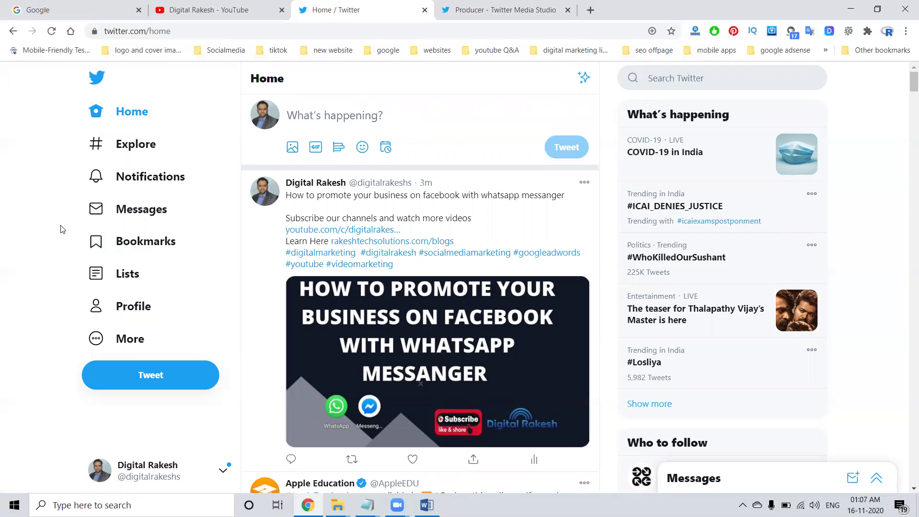
View the YouTube channel's videos, and open rakeshtechsolutions.com in a new tab to browse its Blogs page
{"action": "left_click", "coordinate": [222, 7]}
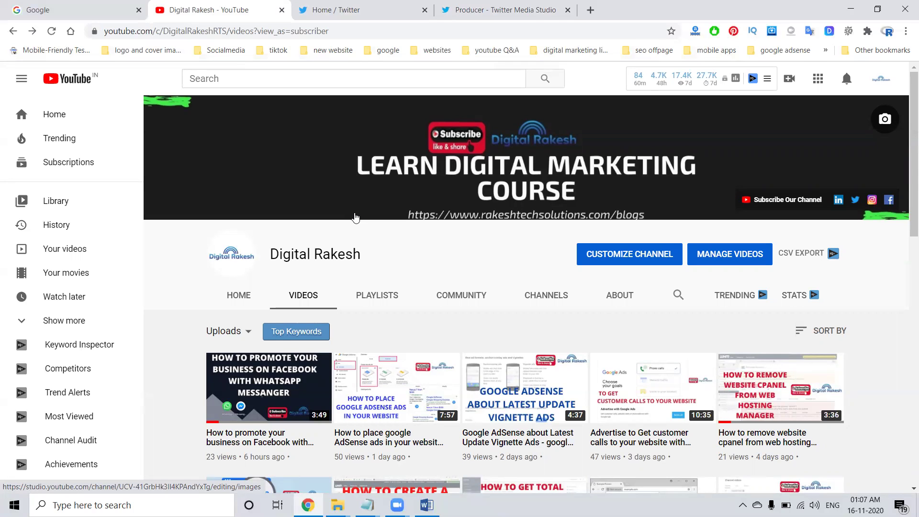
{"action": "left_click", "coordinate": [591, 9]}
{"action": "type", "text": "r"}
{"action": "key", "text": "Return"}
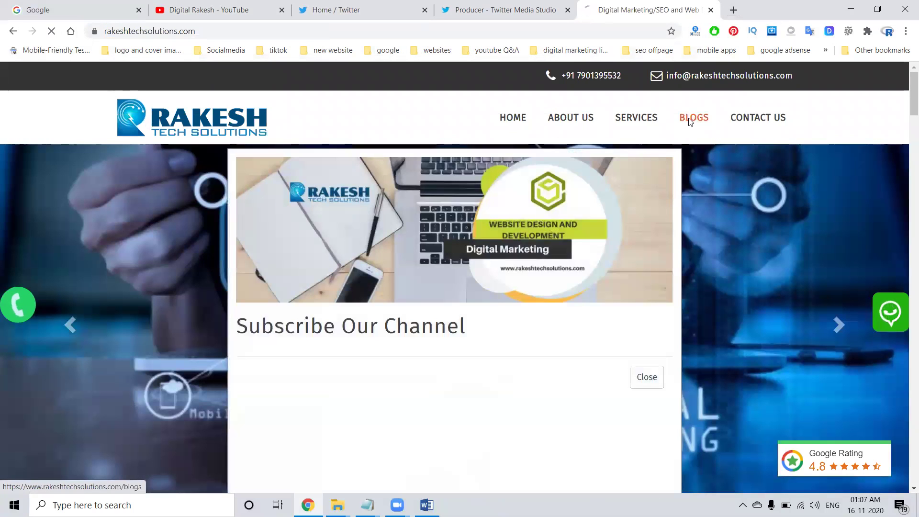
{"action": "left_click", "coordinate": [690, 120]}
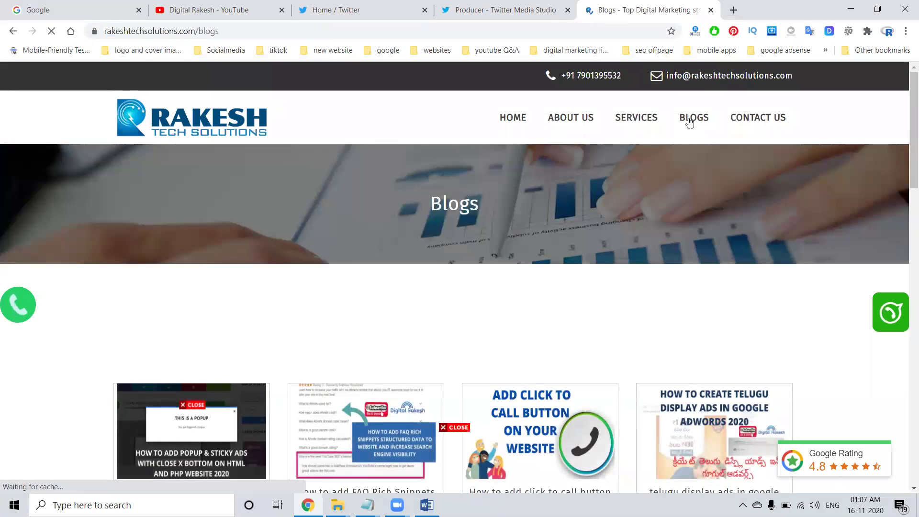
{"action": "scroll", "coordinate": [673, 158], "scroll_direction": "down", "scroll_amount": 4}
{"action": "scroll", "coordinate": [673, 162], "scroll_direction": "down", "scroll_amount": 4}
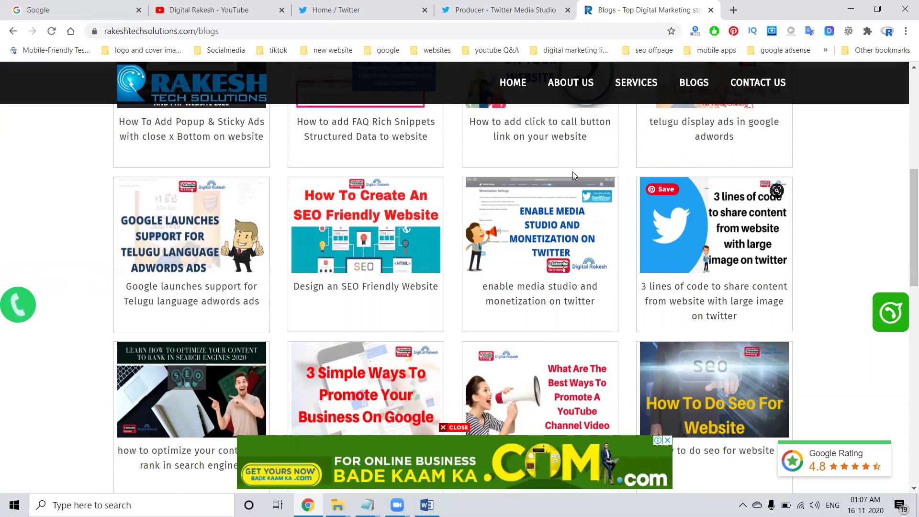
Go back to Media Studio, view its media Library, and return to the Twitter home timeline
{"action": "left_click", "coordinate": [231, 5]}
{"action": "left_click", "coordinate": [343, 8]}
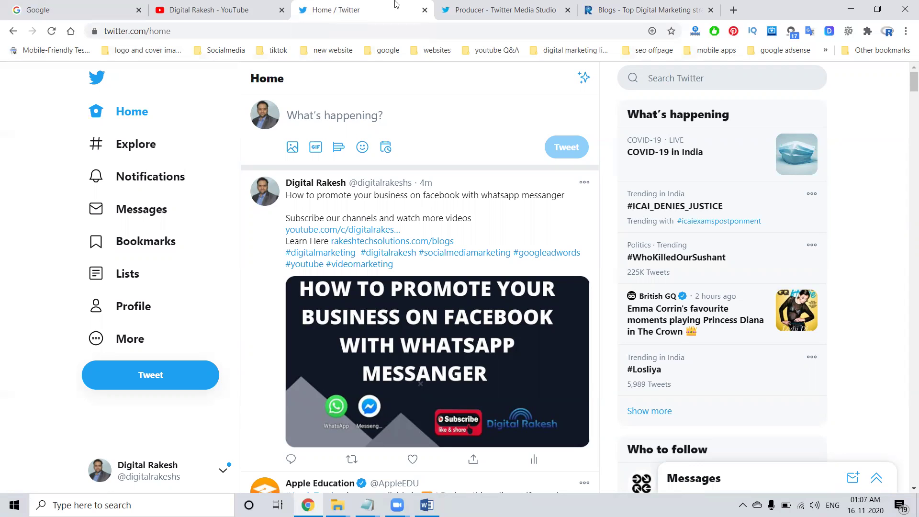
{"action": "left_click", "coordinate": [529, 6]}
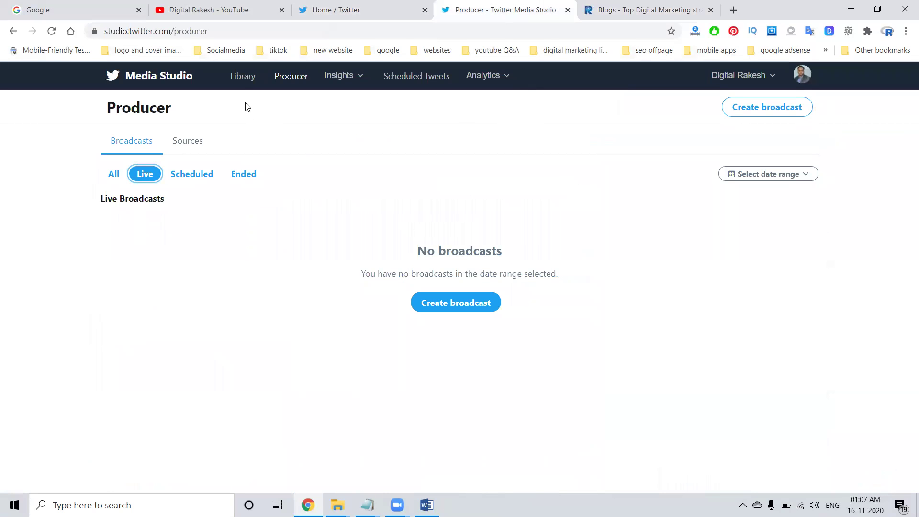
{"action": "left_click", "coordinate": [242, 86]}
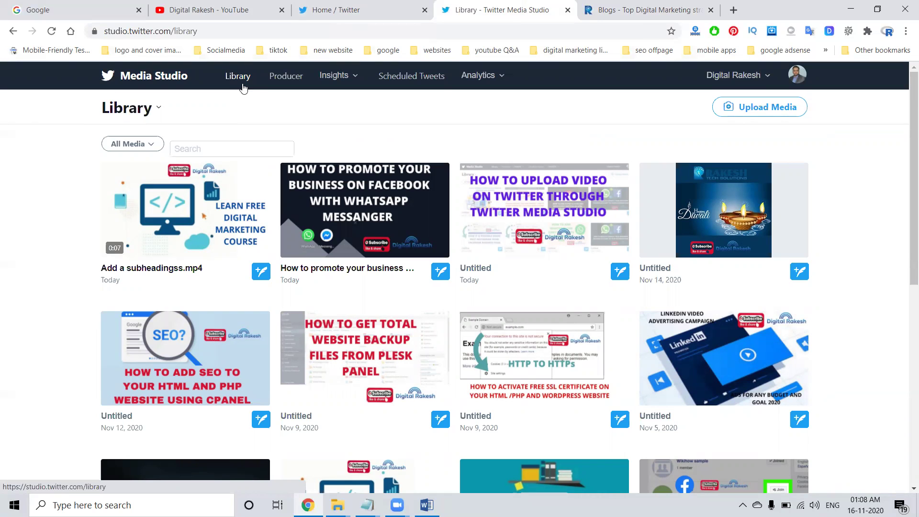
{"action": "left_click", "coordinate": [317, 5]}
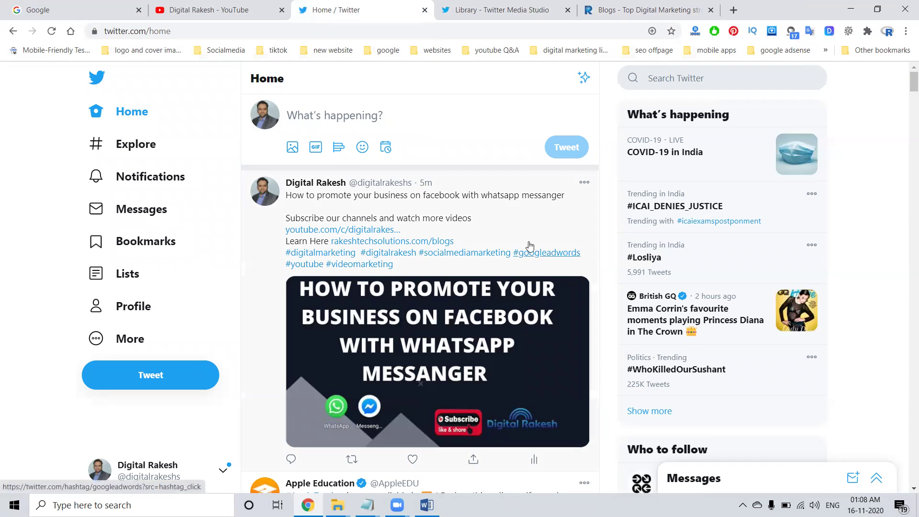
Open the developers.twitter.com website in a new browser tab
{"action": "left_click", "coordinate": [734, 10]}
{"action": "type", "text": "d"}
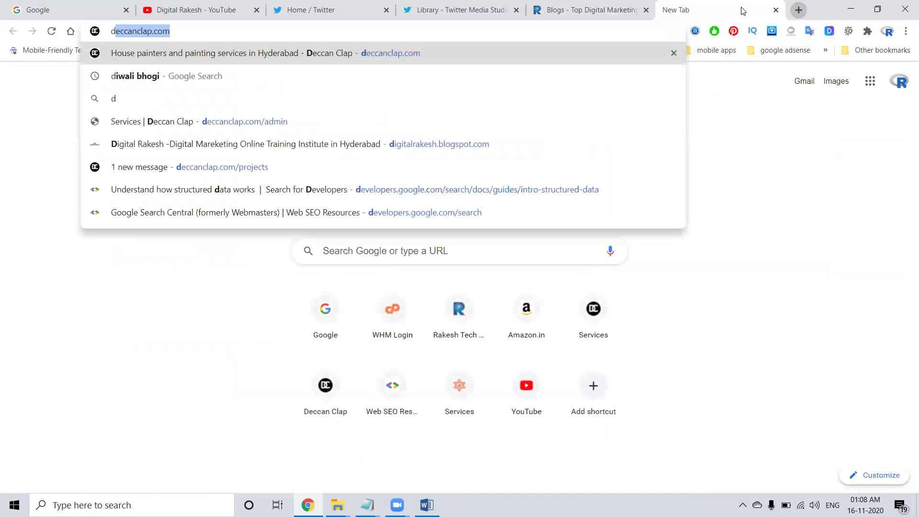
{"action": "type", "text": "ev"}
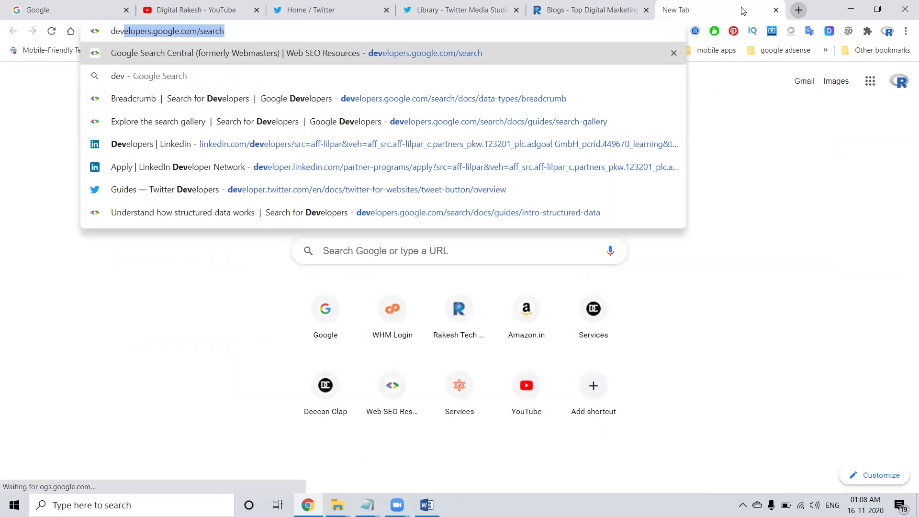
{"action": "type", "text": "el"}
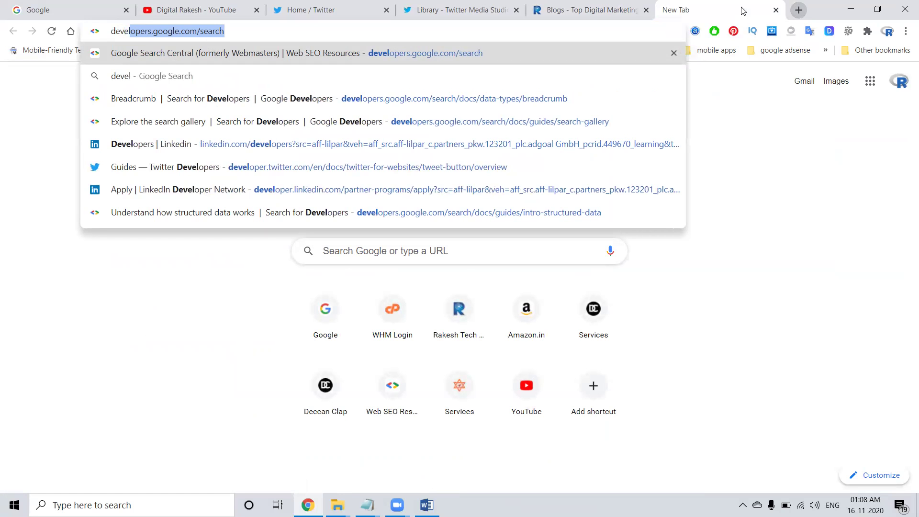
{"action": "key", "text": "Right"}
{"action": "key", "text": "BackSpace"}
{"action": "key", "text": "BackSpace"}
{"action": "key", "text": "BackSpace"}
{"action": "key", "text": "BackSpace"}
{"action": "key", "text": "BackSpace"}
{"action": "key", "text": "BackSpace"}
{"action": "key", "text": "BackSpace"}
{"action": "key", "text": "BackSpace"}
{"action": "key", "text": "BackSpace"}
{"action": "key", "text": "BackSpace"}
{"action": "key", "text": "BackSpace"}
{"action": "key", "text": "BackSpace"}
{"action": "key", "text": "BackSpace"}
{"action": "key", "text": "BackSpace"}
{"action": "key", "text": "BackSpace"}
{"action": "key", "text": "BackSpace"}
{"action": "key", "text": "BackSpace"}
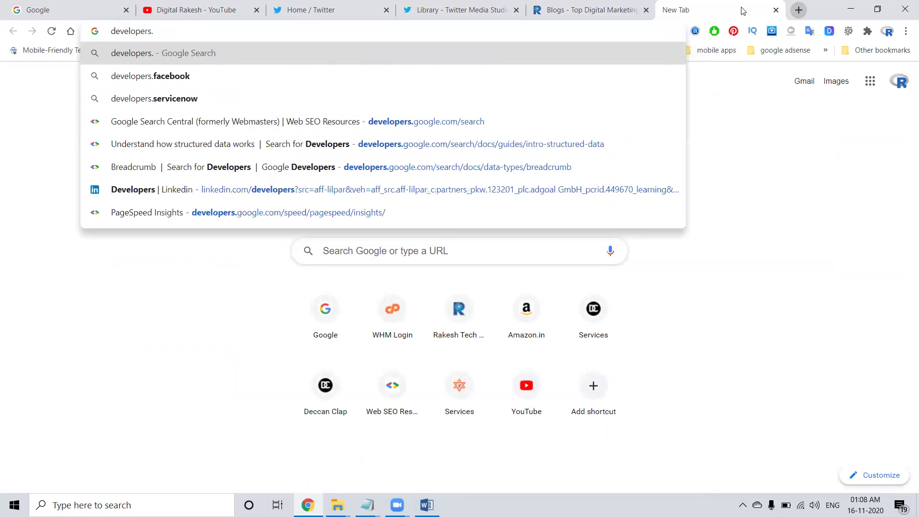
{"action": "type", "text": "twitter.co"}
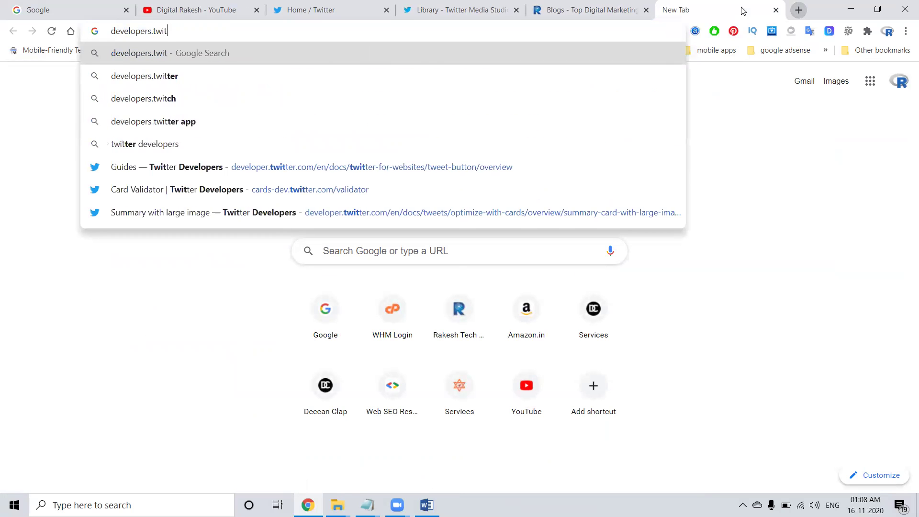
{"action": "type", "text": "m"}
{"action": "key", "text": "Return"}
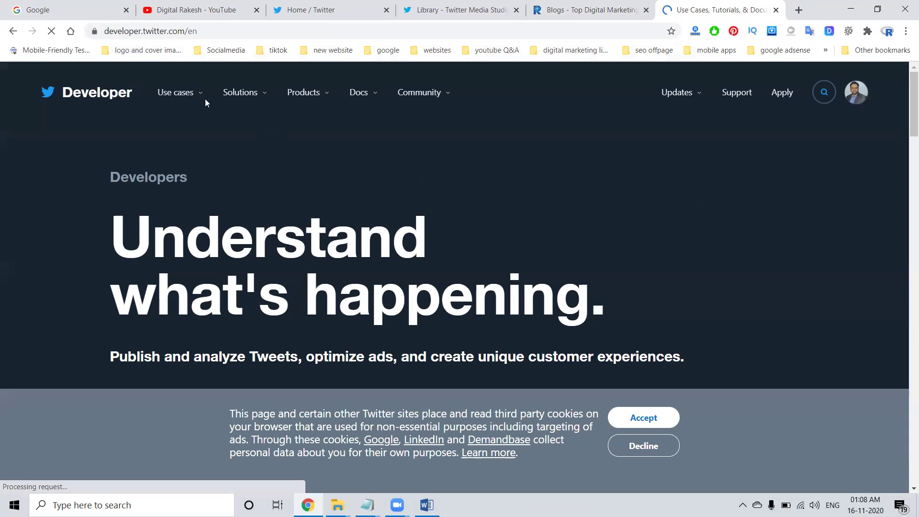
Look over the Twitter Developer home page and its use cases, and open the site search
{"action": "mouse_move", "coordinate": [177, 95]}
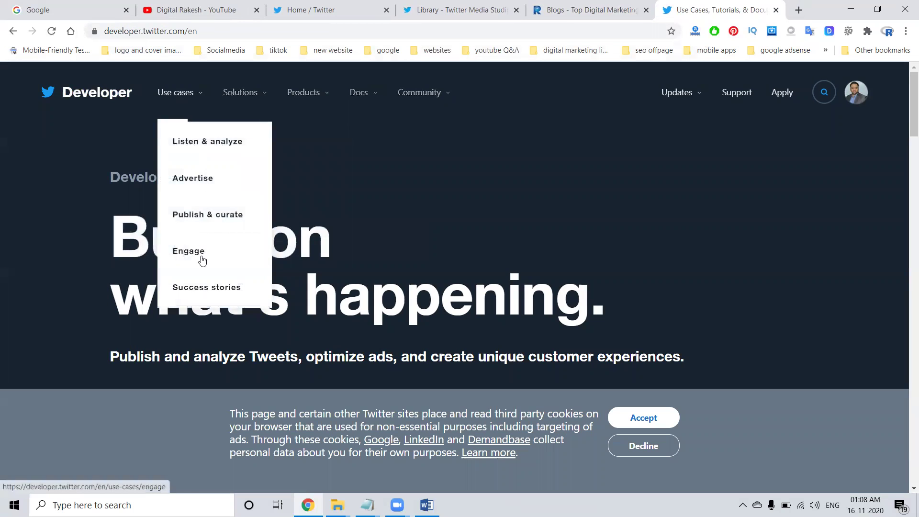
{"action": "scroll", "coordinate": [421, 277], "scroll_direction": "down", "scroll_amount": 10}
{"action": "scroll", "coordinate": [423, 275], "scroll_direction": "down", "scroll_amount": 5}
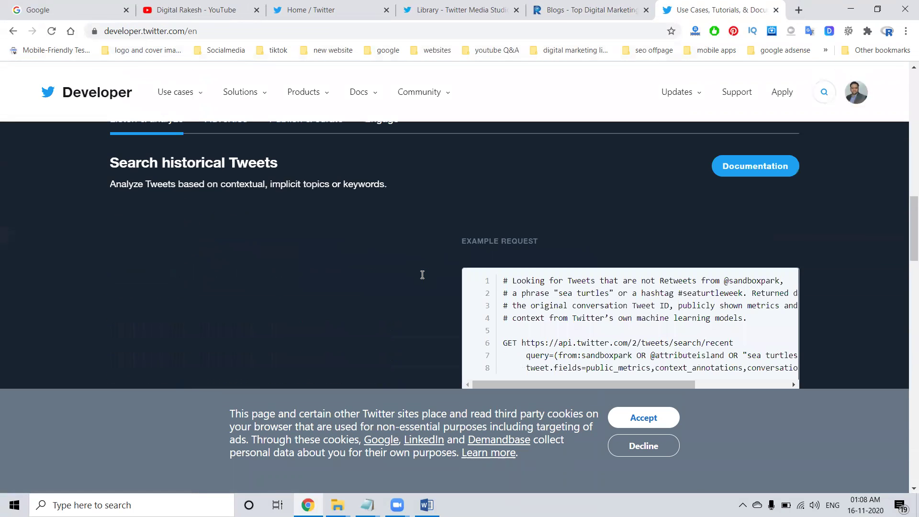
{"action": "scroll", "coordinate": [422, 278], "scroll_direction": "down", "scroll_amount": 5}
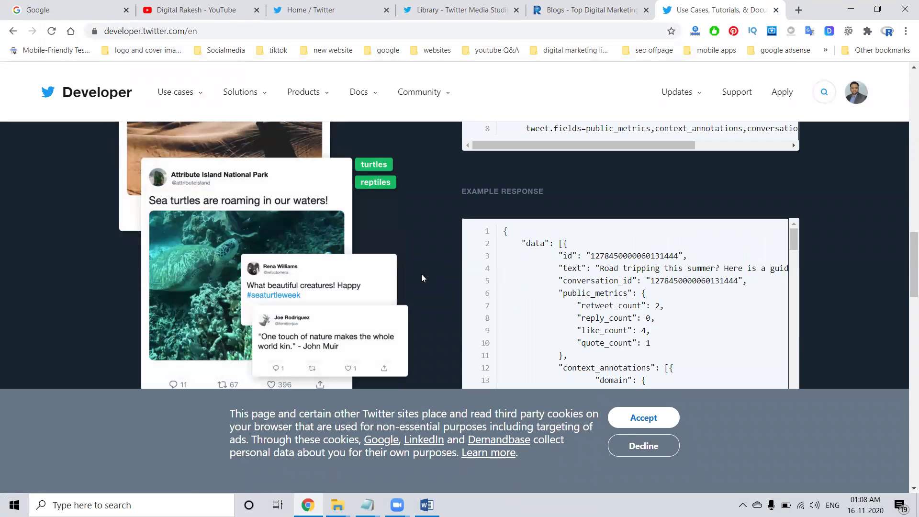
{"action": "left_click", "coordinate": [825, 92]}
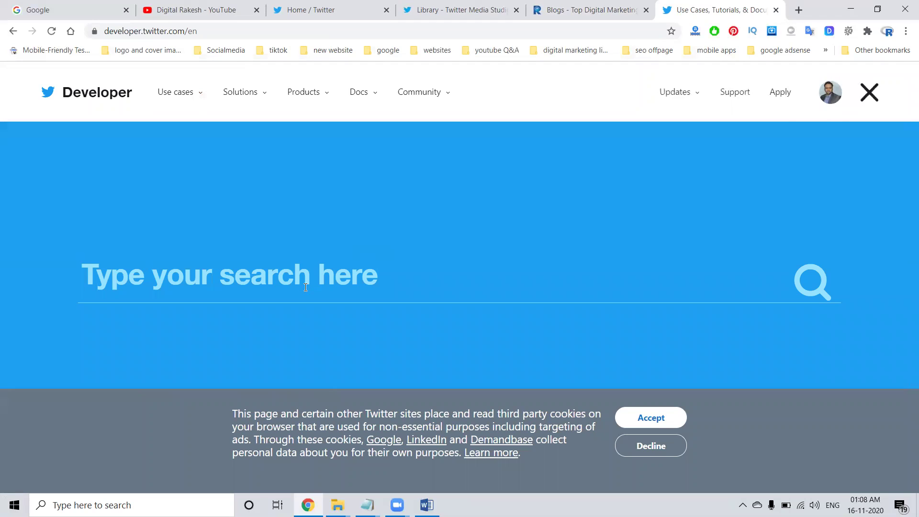